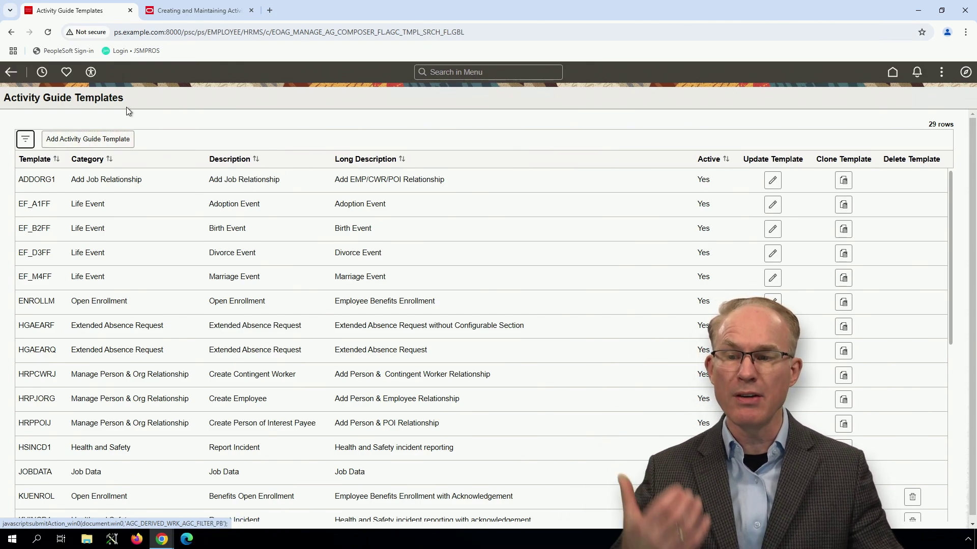
Look at the Activity Guide Composer folder in the navigation menu, then review the full list of activity guide templates.
{"action": "left_click", "coordinate": [965, 72]}
{"action": "left_click", "coordinate": [946, 236]}
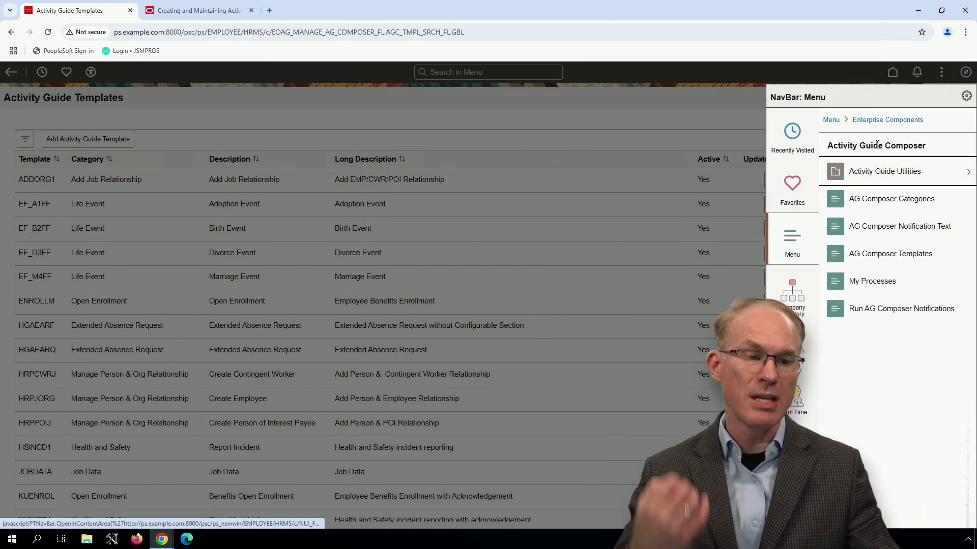
{"action": "left_click", "coordinate": [482, 124]}
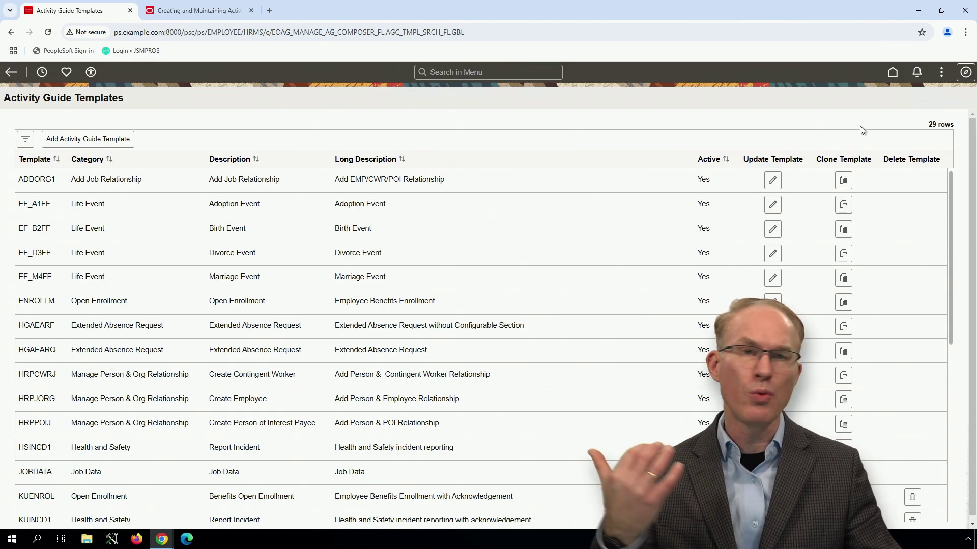
{"action": "scroll", "coordinate": [309, 255], "scroll_direction": "down", "scroll_amount": 7}
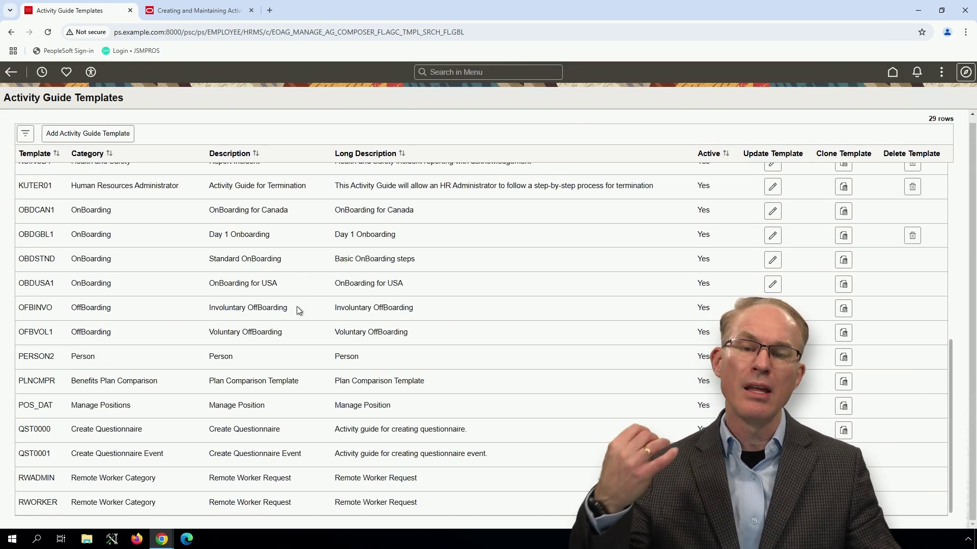
{"action": "scroll", "coordinate": [303, 305], "scroll_direction": "up", "scroll_amount": 7}
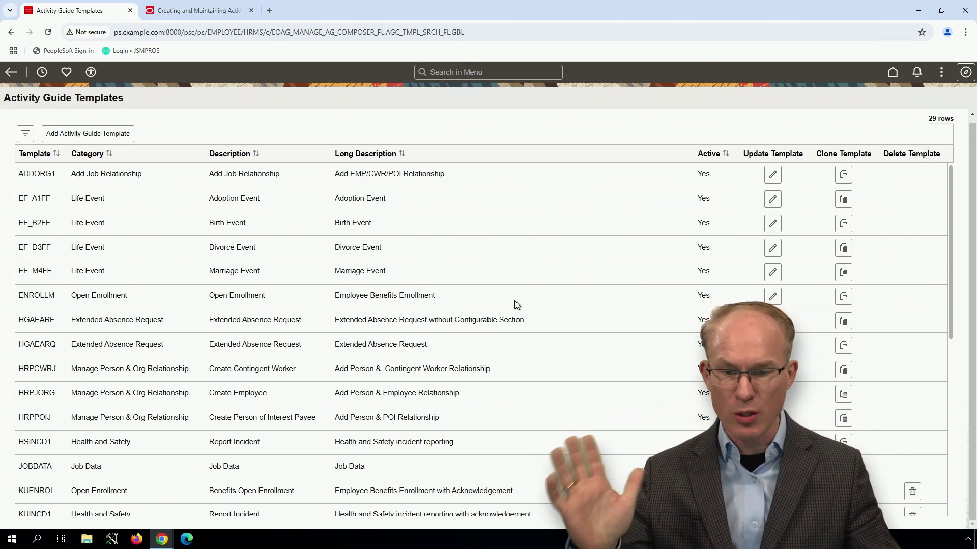
Try to open the 01/01/1900 version of the ENROLLM Open Enrollment template, cancelling back to its effective-dated versions.
{"action": "left_click", "coordinate": [768, 302]}
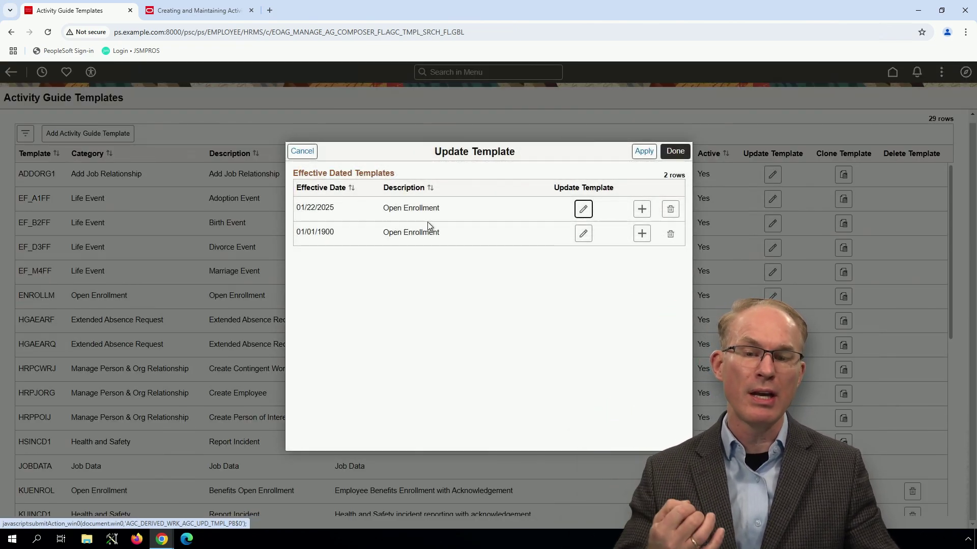
{"action": "left_click_drag", "start_coordinate": [334, 233], "coordinate": [302, 235]}
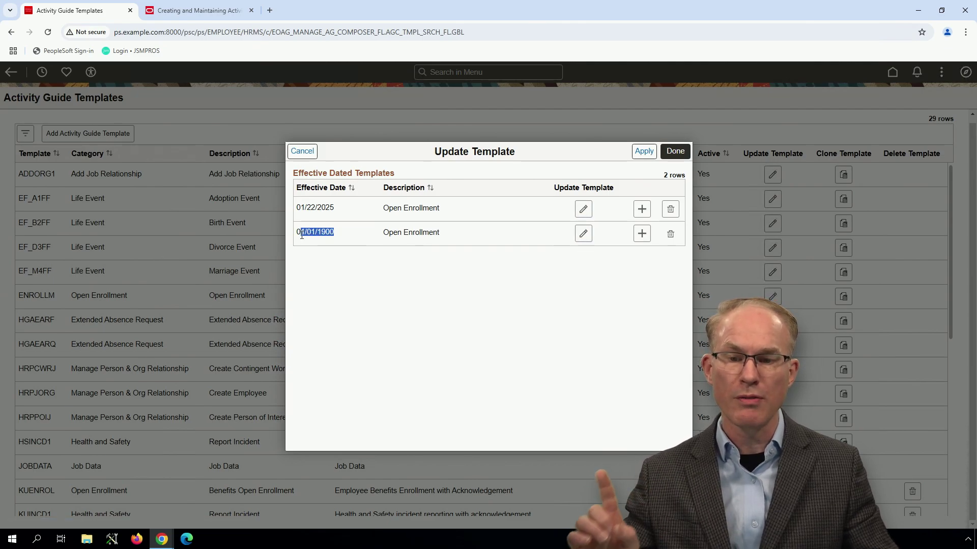
{"action": "left_click", "coordinate": [583, 234]}
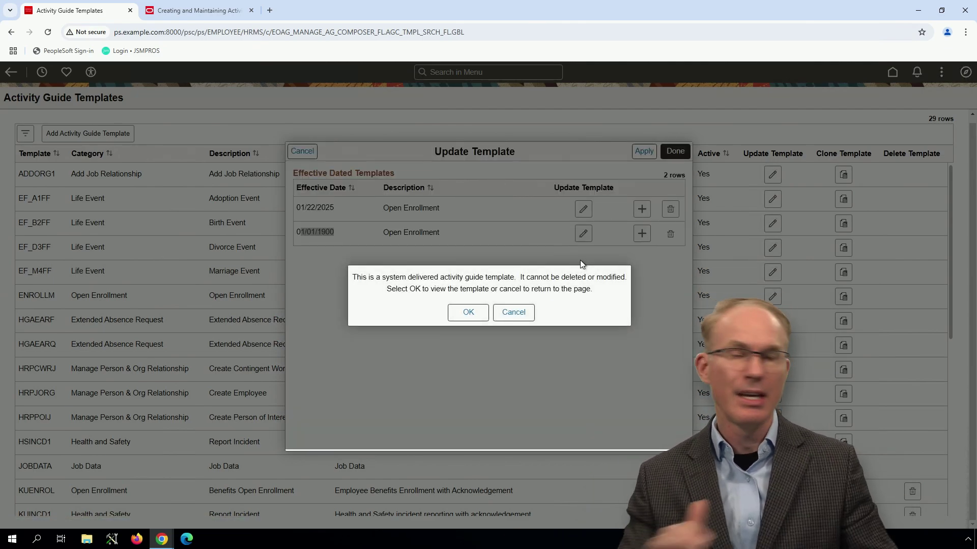
{"action": "left_click", "coordinate": [513, 312]}
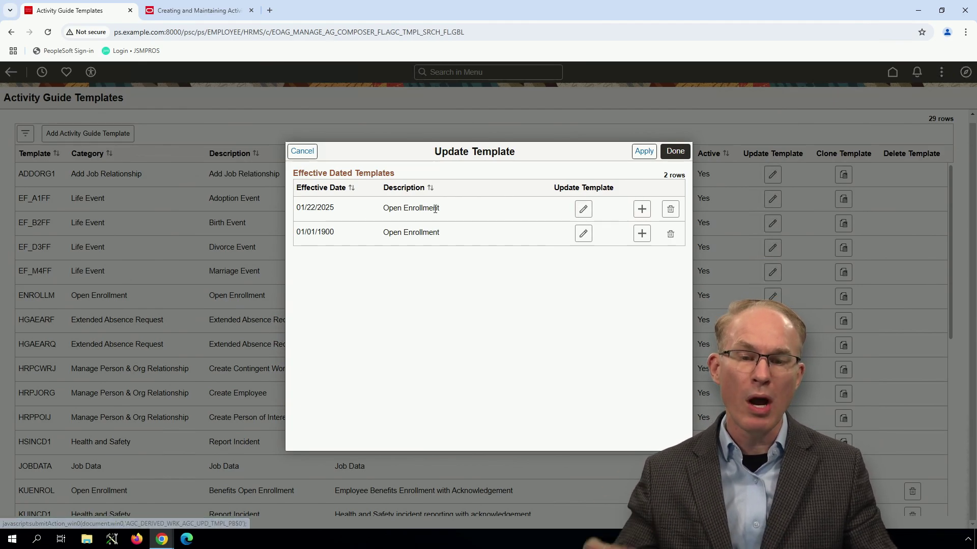
Examine the steps available for selection in the 01/22/2025 version of the Open Enrollment template, and exit the composer.
{"action": "left_click", "coordinate": [583, 208]}
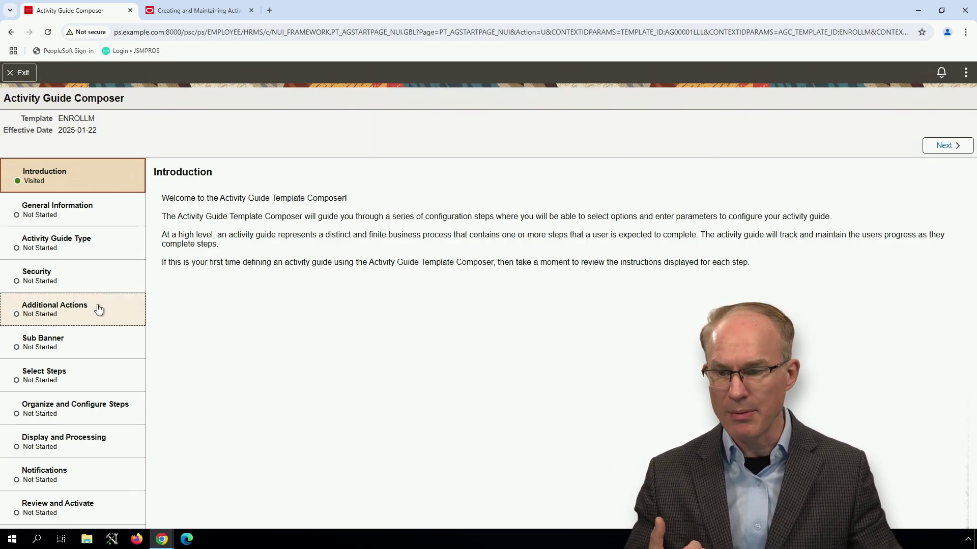
{"action": "left_click", "coordinate": [87, 379]}
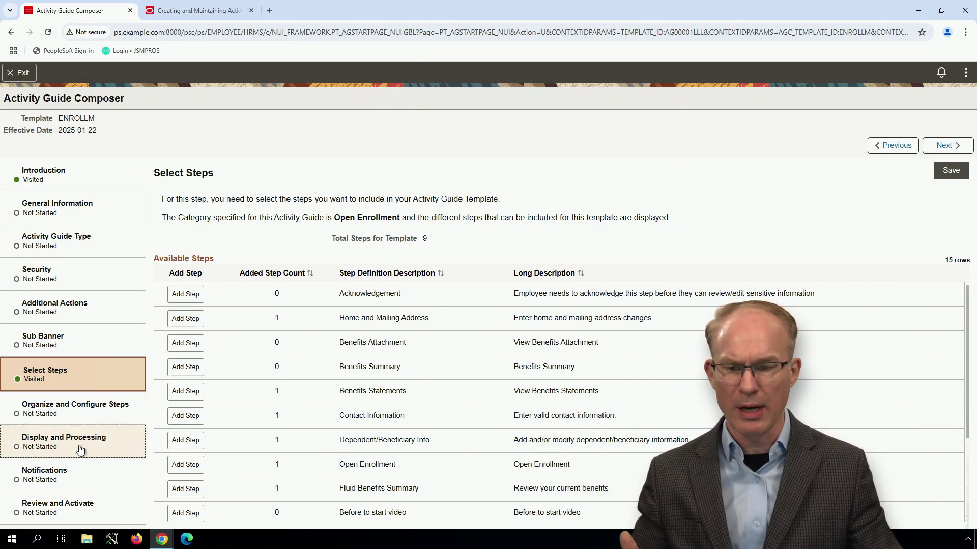
{"action": "scroll", "coordinate": [359, 397], "scroll_direction": "down", "scroll_amount": 3}
{"action": "scroll", "coordinate": [303, 401], "scroll_direction": "up", "scroll_amount": 3}
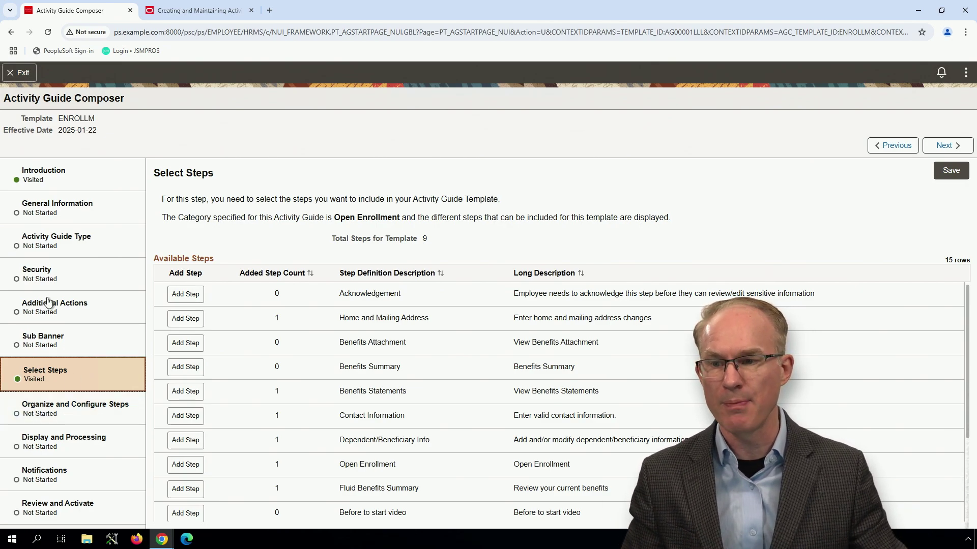
{"action": "left_click", "coordinate": [19, 73]}
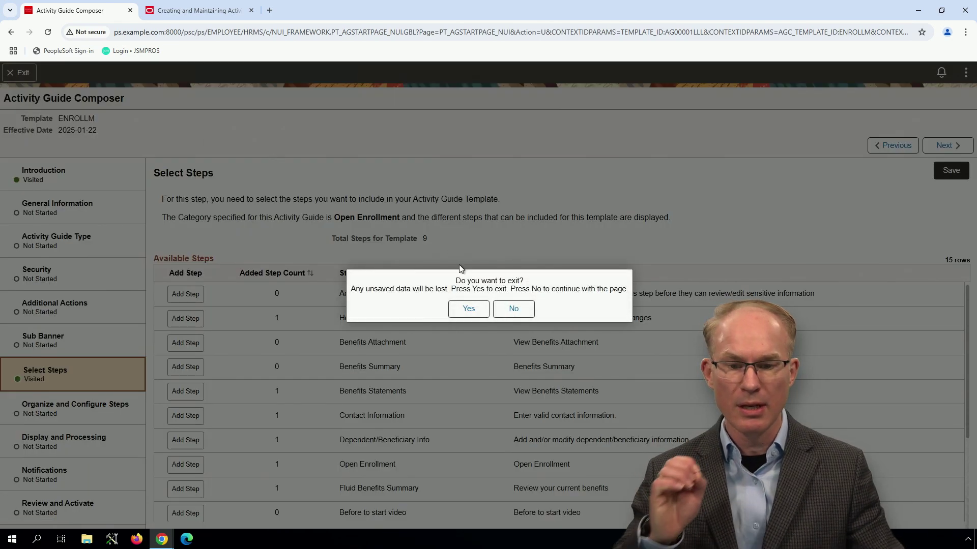
{"action": "left_click", "coordinate": [511, 310]}
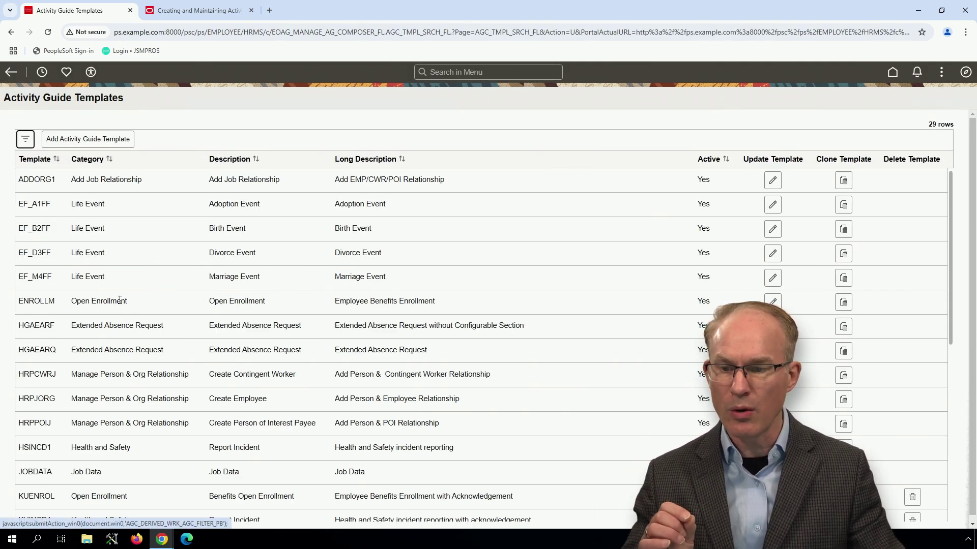
Find and open the OPENENROLLMENT category in AG Composer Categories.
{"action": "left_click_drag", "start_coordinate": [126, 301], "coordinate": [70, 301]}
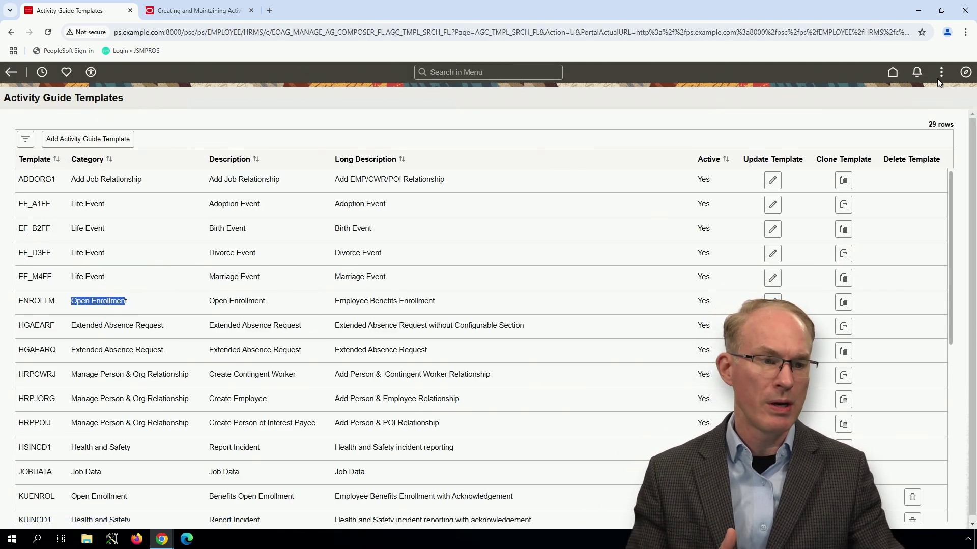
{"action": "left_click", "coordinate": [965, 72]}
{"action": "left_click", "coordinate": [959, 231]}
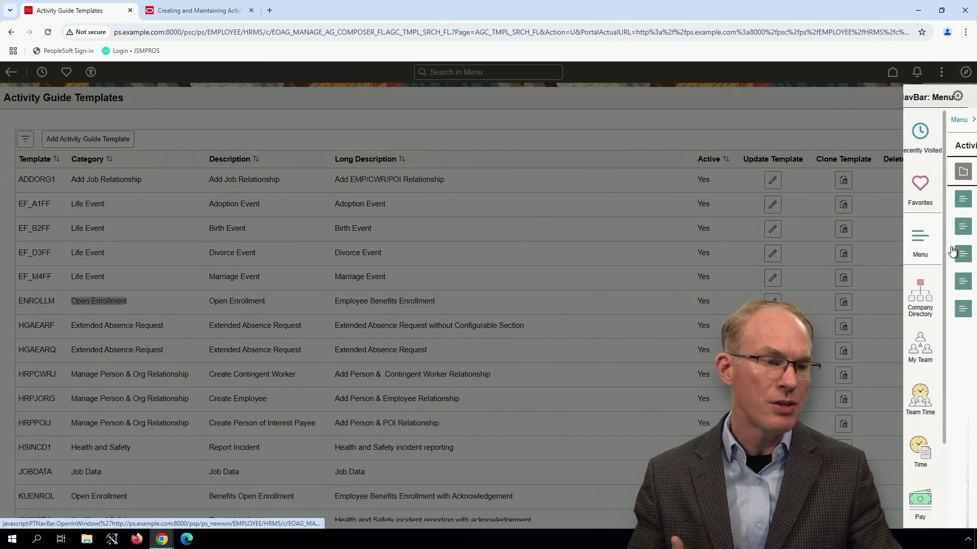
{"action": "left_click", "coordinate": [858, 199]}
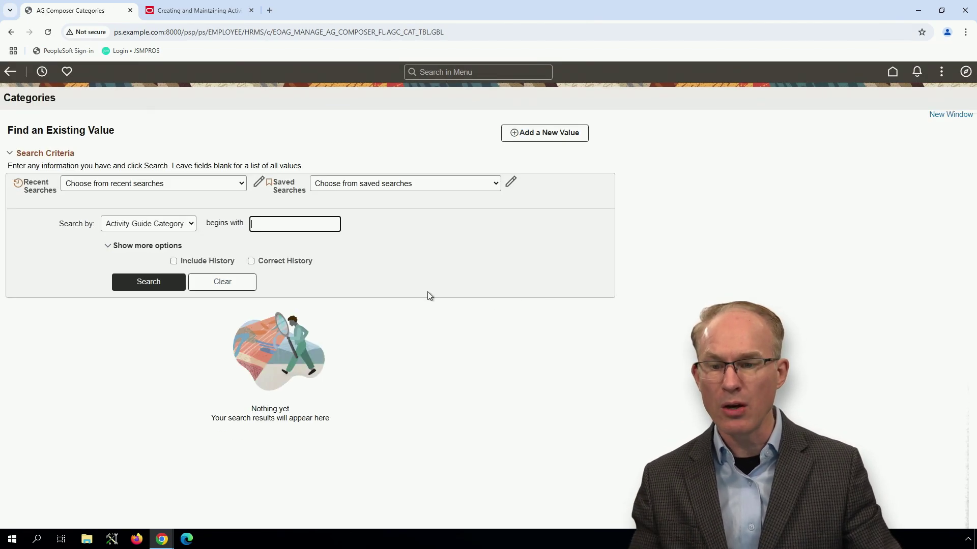
{"action": "left_click", "coordinate": [148, 280]}
{"action": "scroll", "coordinate": [116, 415], "scroll_direction": "down", "scroll_amount": 3}
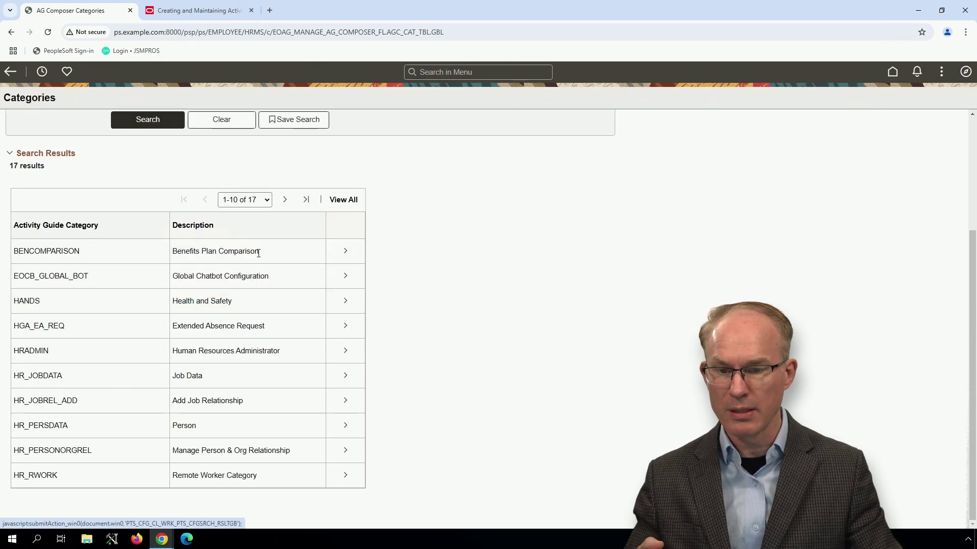
{"action": "left_click", "coordinate": [285, 200]}
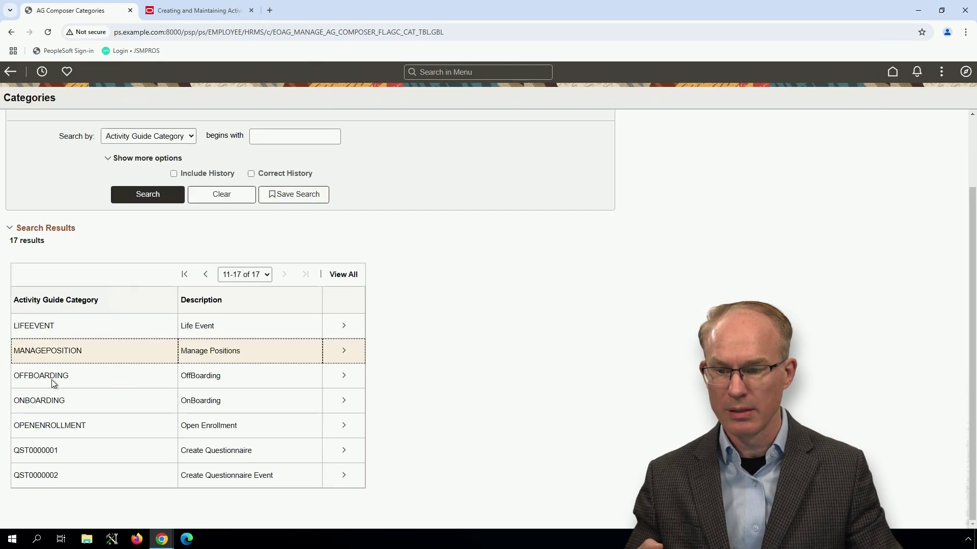
{"action": "left_click", "coordinate": [346, 427]}
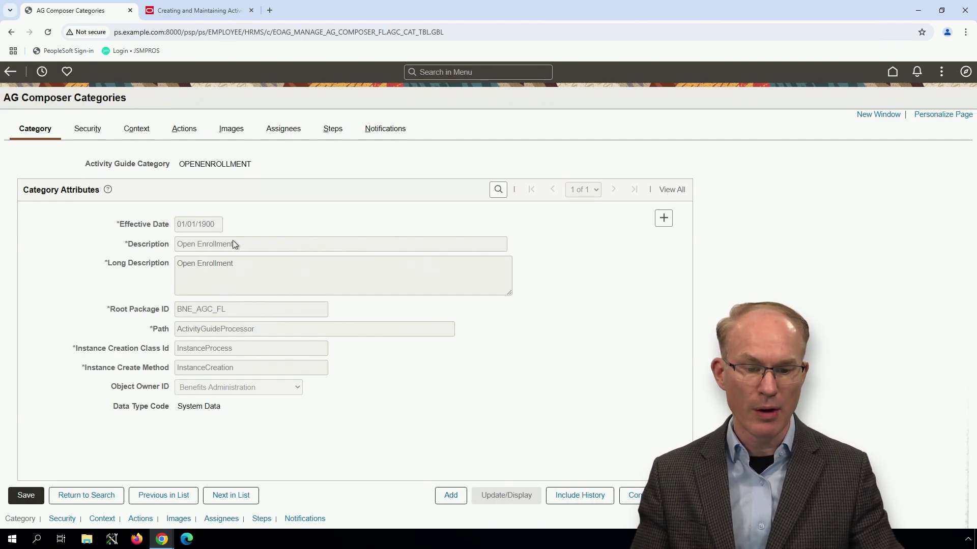
Add an effective-dated row for 01/22/2025 to the OPENENROLLMENT category and display its Home and Mailing Address step definition.
{"action": "left_click", "coordinate": [664, 219]}
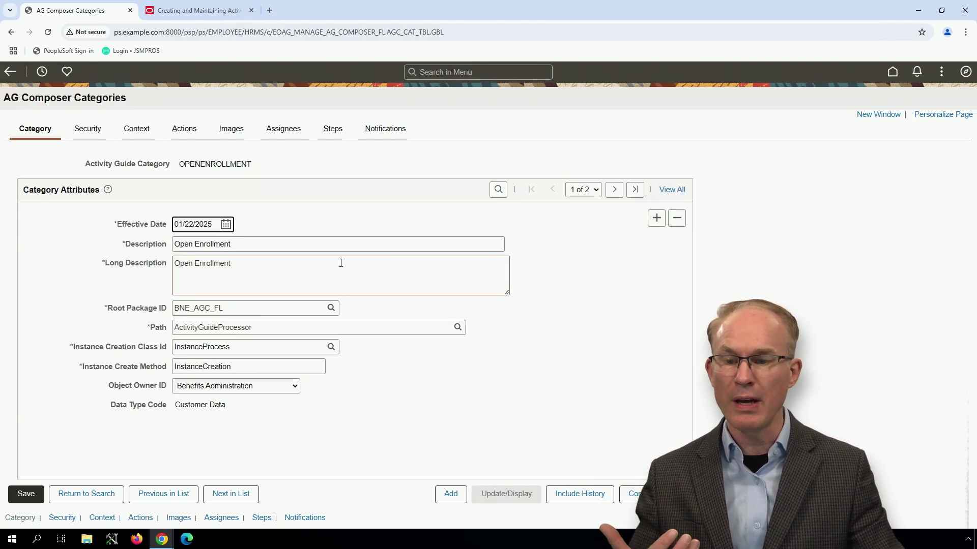
{"action": "left_click", "coordinate": [332, 131]}
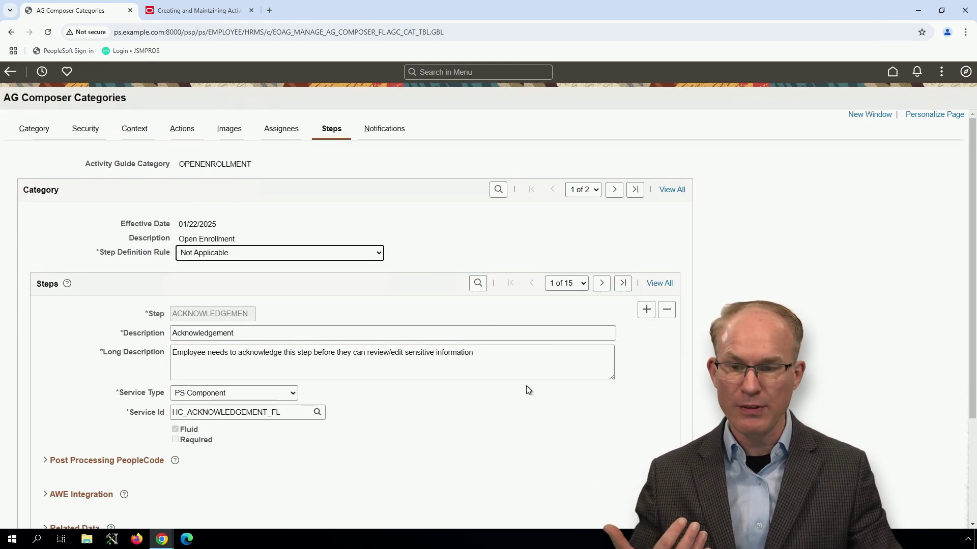
{"action": "left_click", "coordinate": [614, 189]}
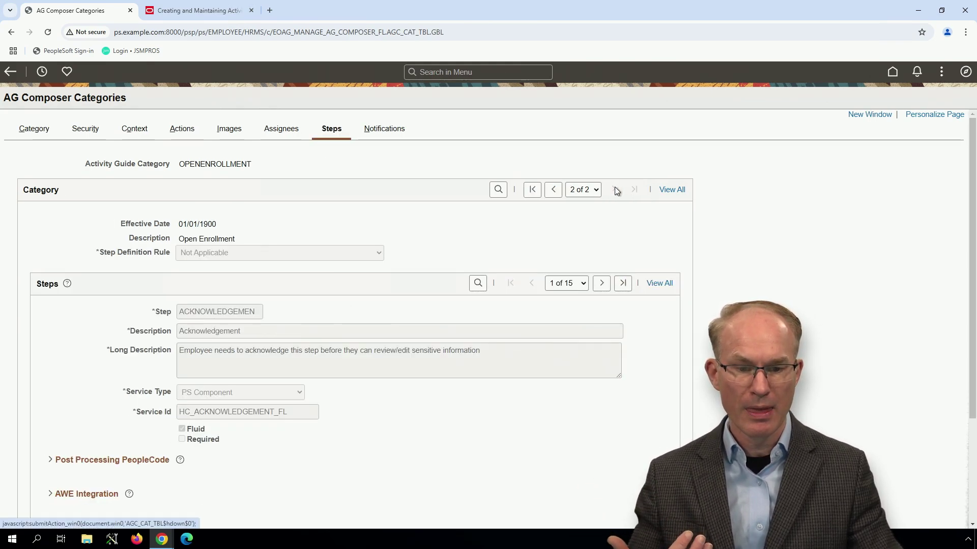
{"action": "left_click", "coordinate": [552, 189]}
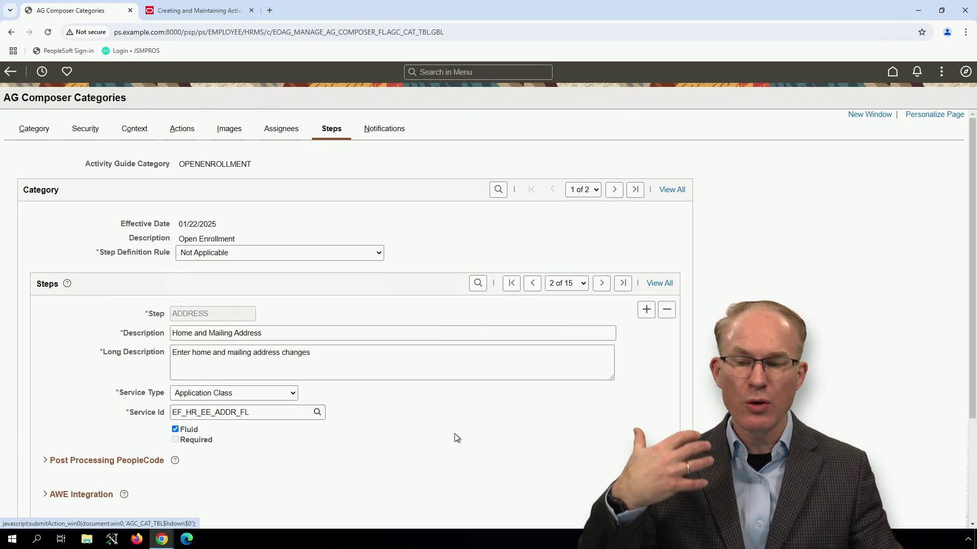
Examine the description, Service Id and collapsed configuration sections of the Home and Mailing Address step.
{"action": "scroll", "coordinate": [450, 418], "scroll_direction": "down", "scroll_amount": 3}
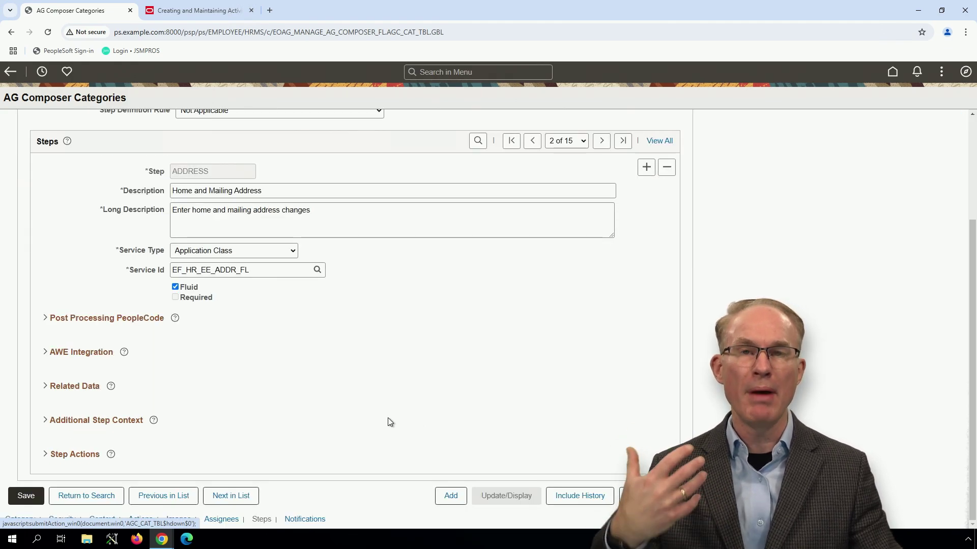
{"action": "scroll", "coordinate": [389, 423], "scroll_direction": "up", "scroll_amount": 1}
{"action": "scroll", "coordinate": [382, 417], "scroll_direction": "down", "scroll_amount": 1}
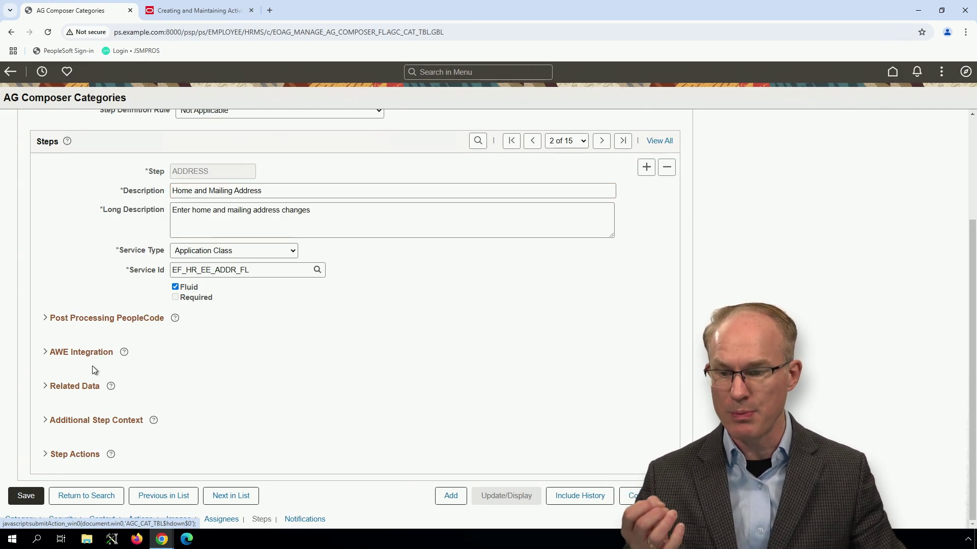
{"action": "scroll", "coordinate": [119, 341], "scroll_direction": "up", "scroll_amount": 3}
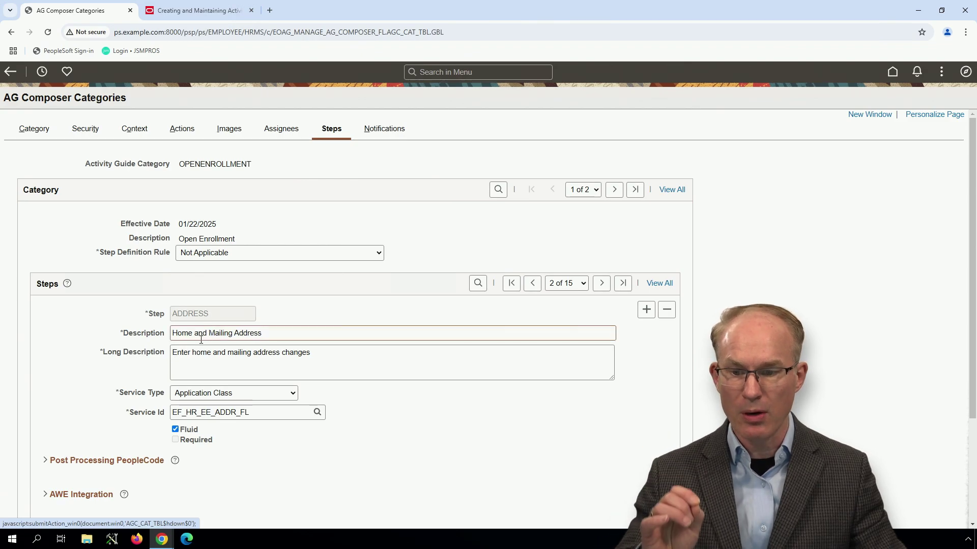
{"action": "left_click_drag", "start_coordinate": [265, 337], "coordinate": [187, 334]}
{"action": "scroll", "coordinate": [229, 348], "scroll_direction": "down", "scroll_amount": 3}
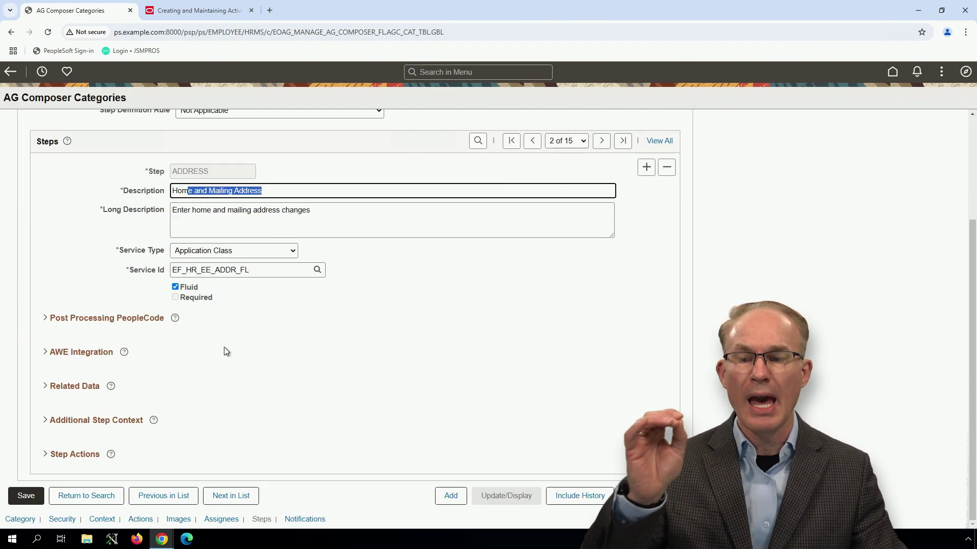
{"action": "left_click_drag", "start_coordinate": [258, 270], "coordinate": [179, 275]}
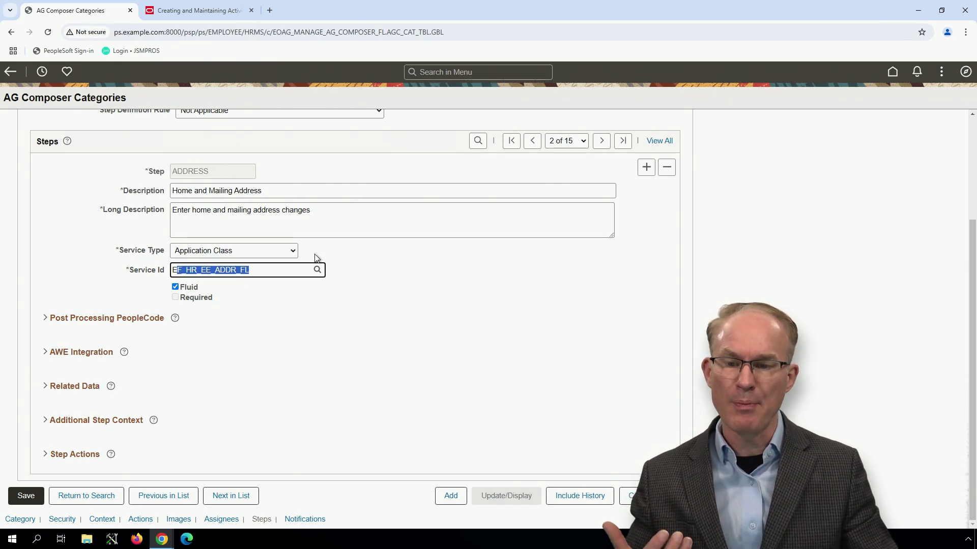
Review the available Service Type options and the Service Id of the Home and Mailing Address step without changing them.
{"action": "left_click", "coordinate": [290, 252]}
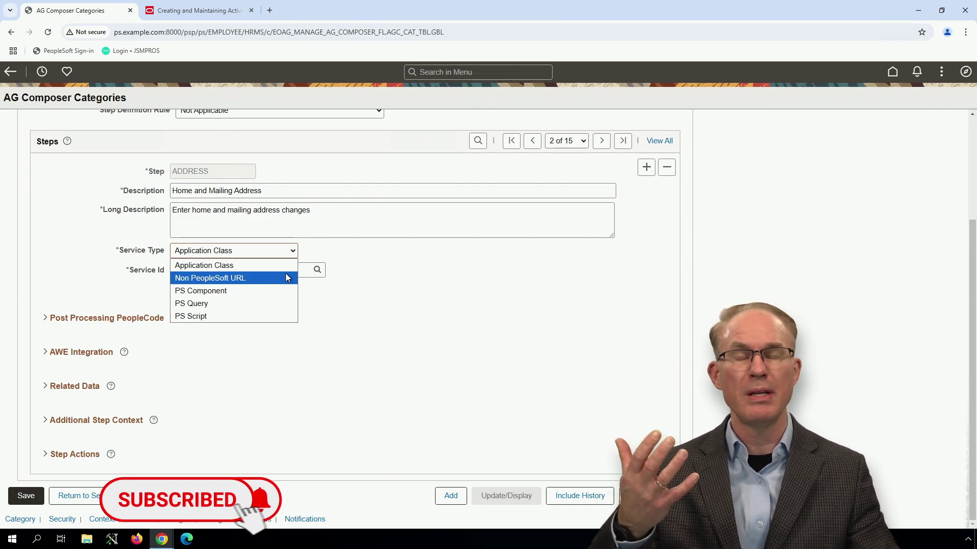
{"action": "left_click", "coordinate": [382, 313]}
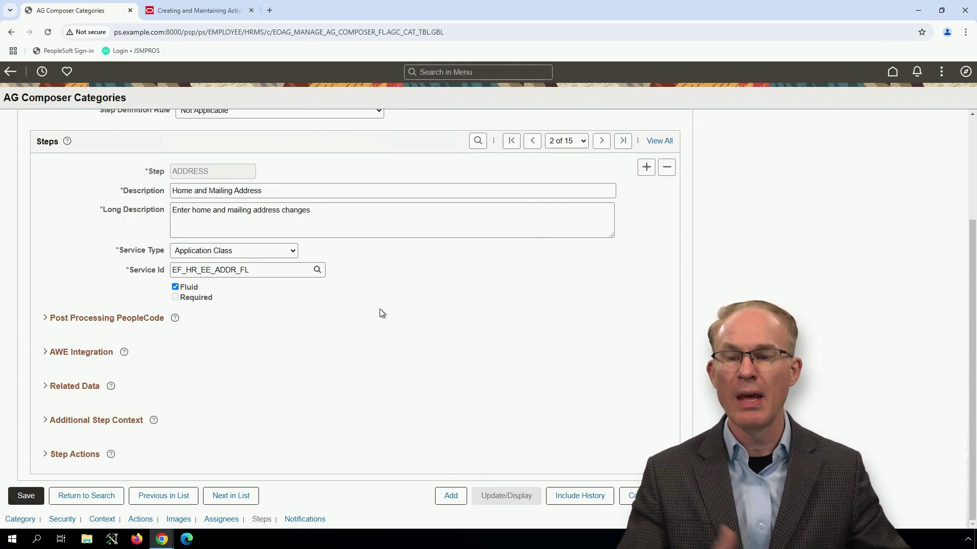
{"action": "left_click", "coordinate": [247, 272]}
{"action": "double_click", "coordinate": [247, 272]}
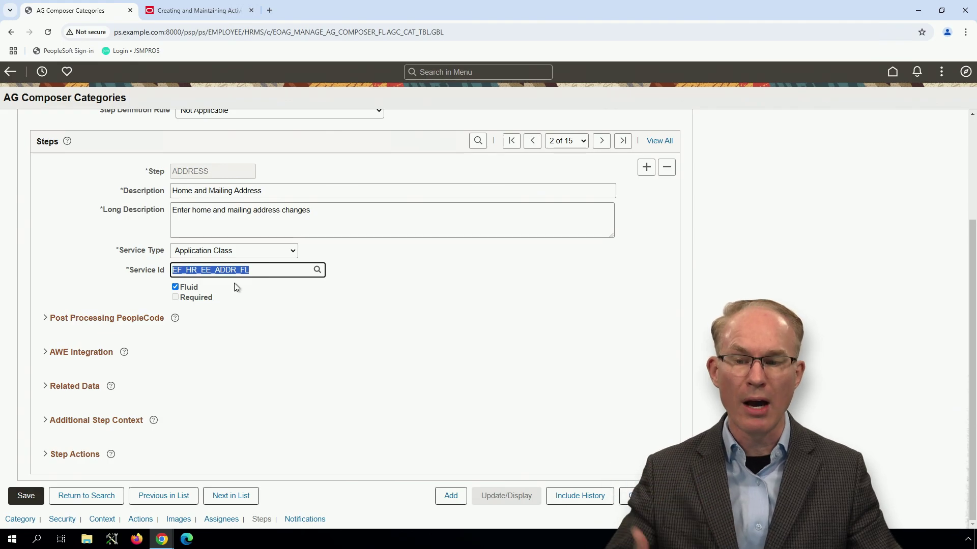
{"action": "left_click", "coordinate": [625, 277]}
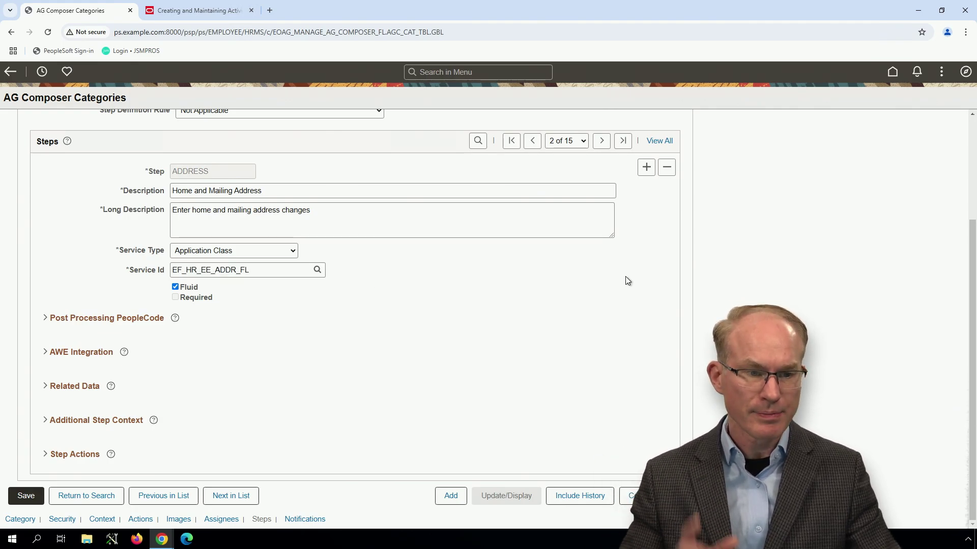
{"action": "scroll", "coordinate": [896, 134], "scroll_direction": "up", "scroll_amount": 3}
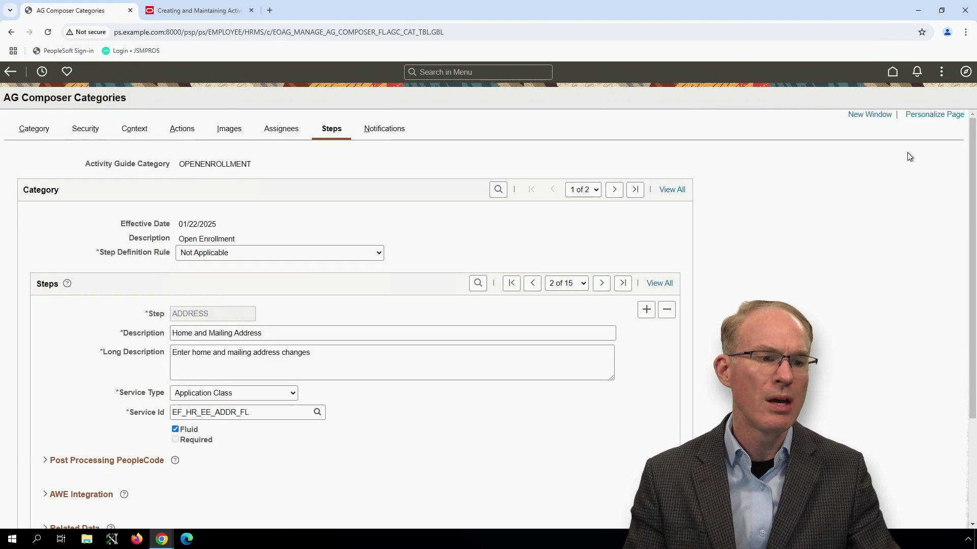
Open the PeopleTools Activity Guide Templates page in a new window, leaving the AG Composer category open.
{"action": "left_click", "coordinate": [883, 116]}
{"action": "left_click", "coordinate": [965, 71]}
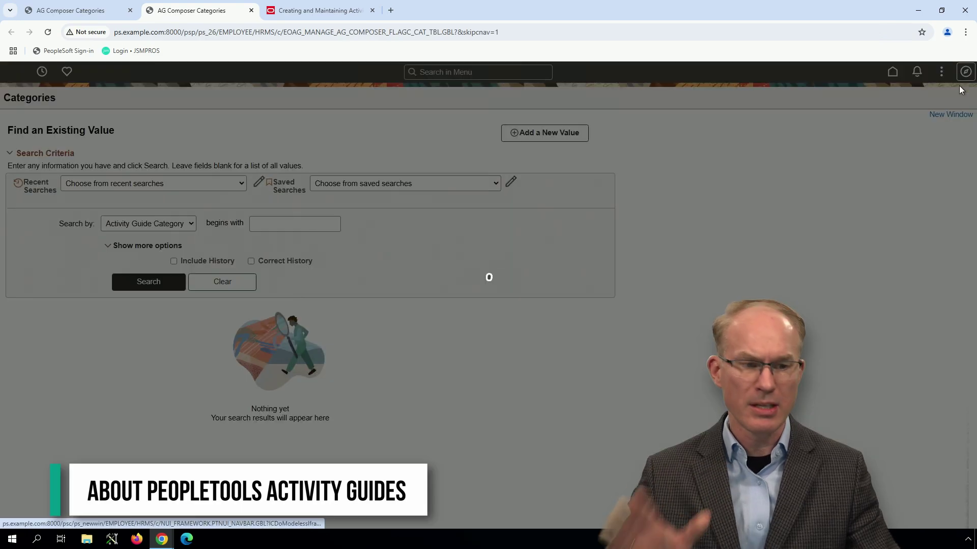
{"action": "left_click", "coordinate": [953, 242]}
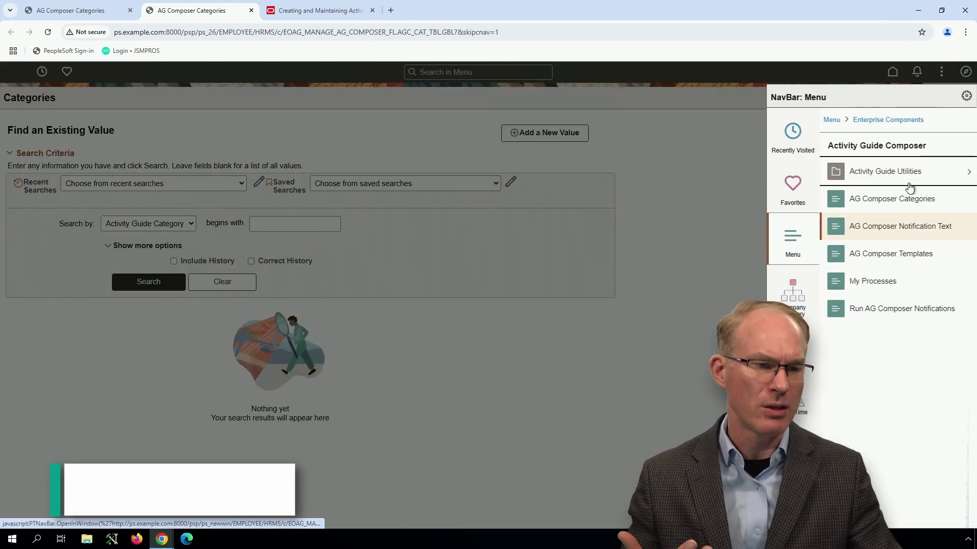
{"action": "left_click", "coordinate": [826, 122]}
{"action": "scroll", "coordinate": [865, 275], "scroll_direction": "down", "scroll_amount": 12}
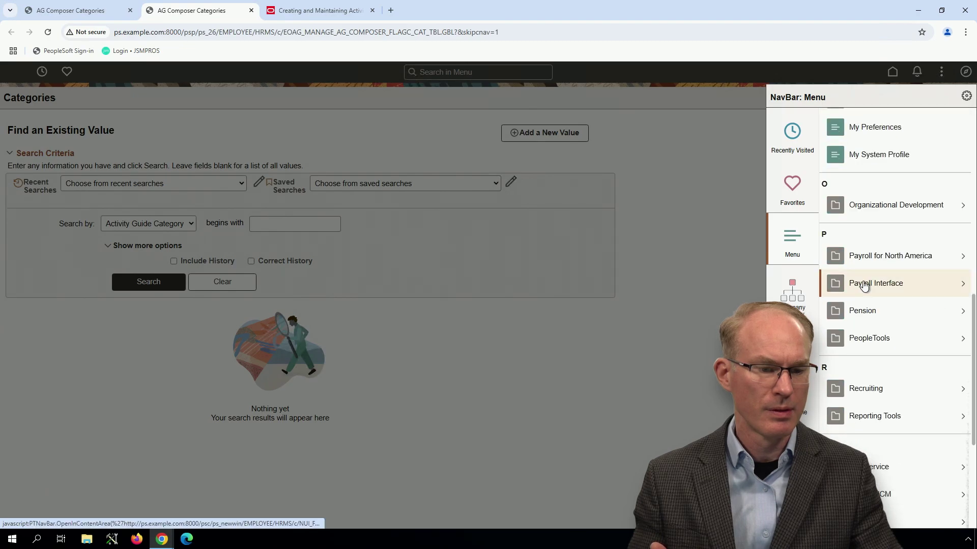
{"action": "scroll", "coordinate": [868, 310], "scroll_direction": "down", "scroll_amount": 1}
{"action": "left_click", "coordinate": [880, 190]}
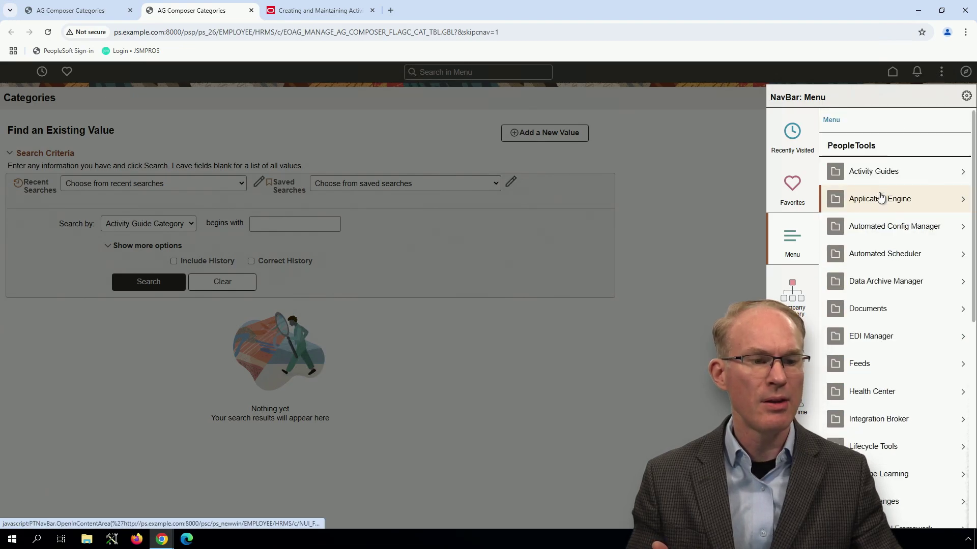
{"action": "left_click", "coordinate": [878, 178]}
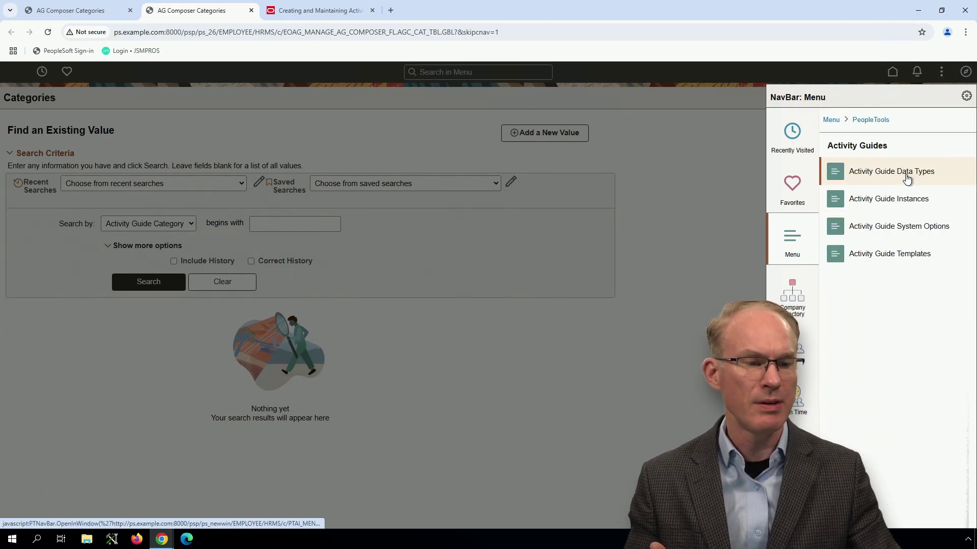
{"action": "left_click", "coordinate": [897, 260]}
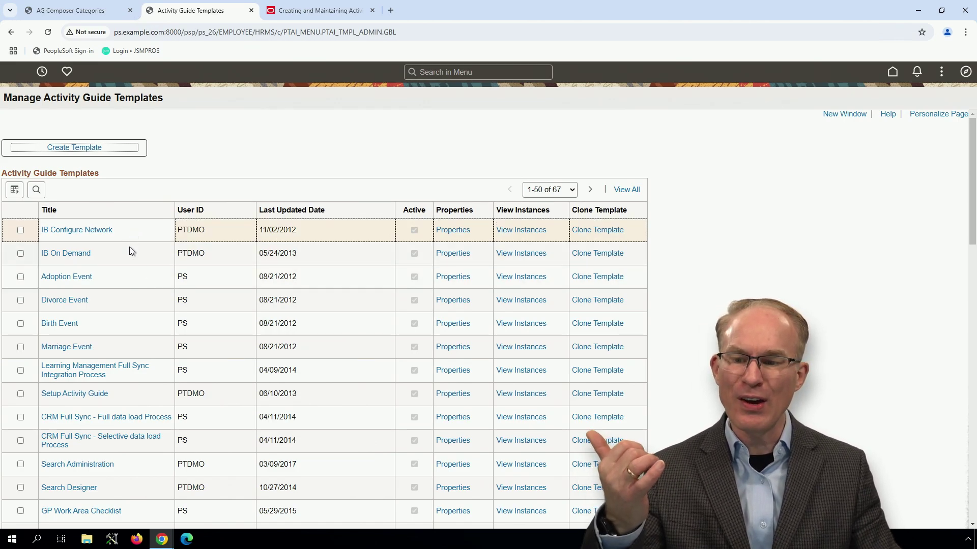
Create a new Activity Guide template with the process type Optimized Guided Non Sequential.
{"action": "left_click", "coordinate": [94, 301]}
{"action": "left_click_drag", "start_coordinate": [92, 301], "coordinate": [41, 253]}
{"action": "left_click", "coordinate": [735, 274]}
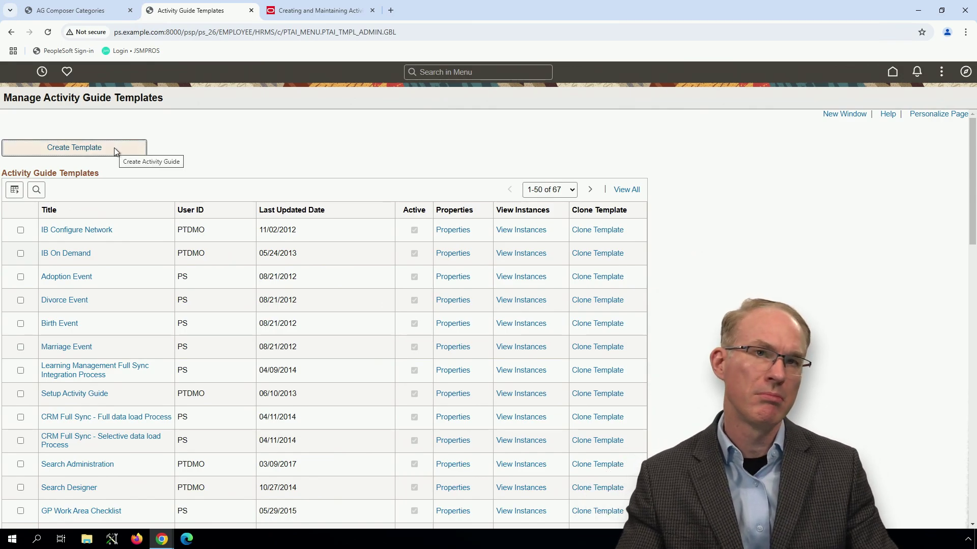
{"action": "left_click", "coordinate": [114, 151]}
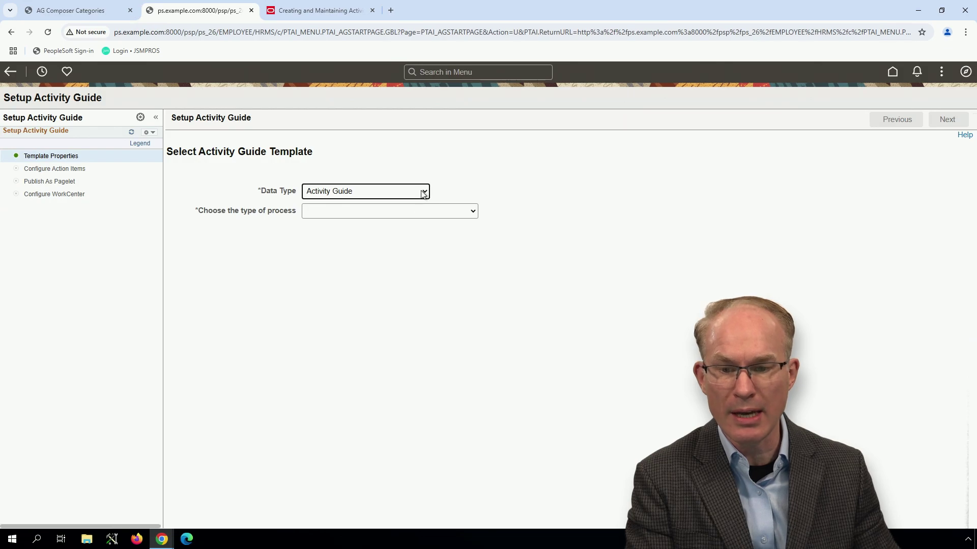
{"action": "left_click", "coordinate": [456, 213]}
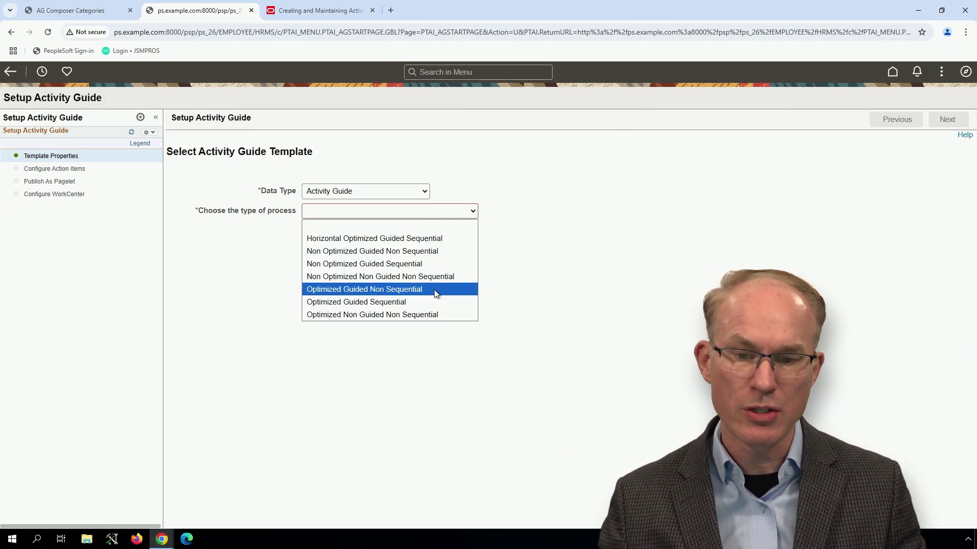
{"action": "left_click", "coordinate": [436, 294]}
Set the Activity Guide ID to TEST_AG123 and the title to Test Activity Guide.
{"action": "type", "text": "TEST_AG"}
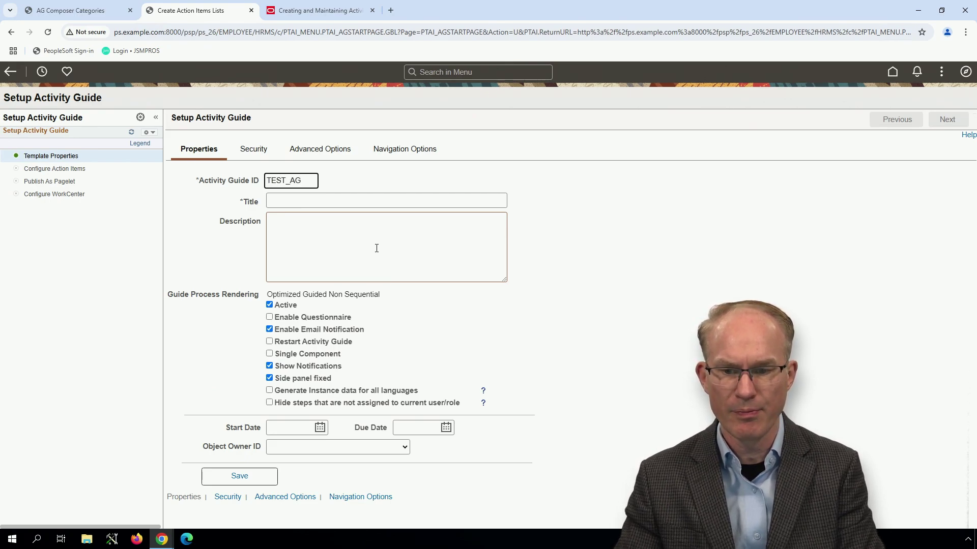
{"action": "type", "text": "123"}
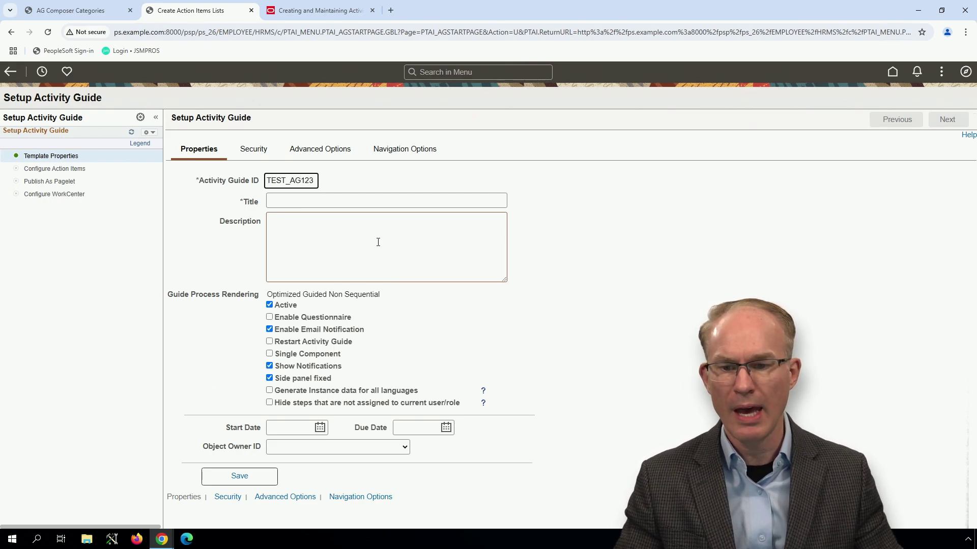
{"action": "left_click", "coordinate": [345, 202]}
{"action": "type", "text": "Test Actdivi"}
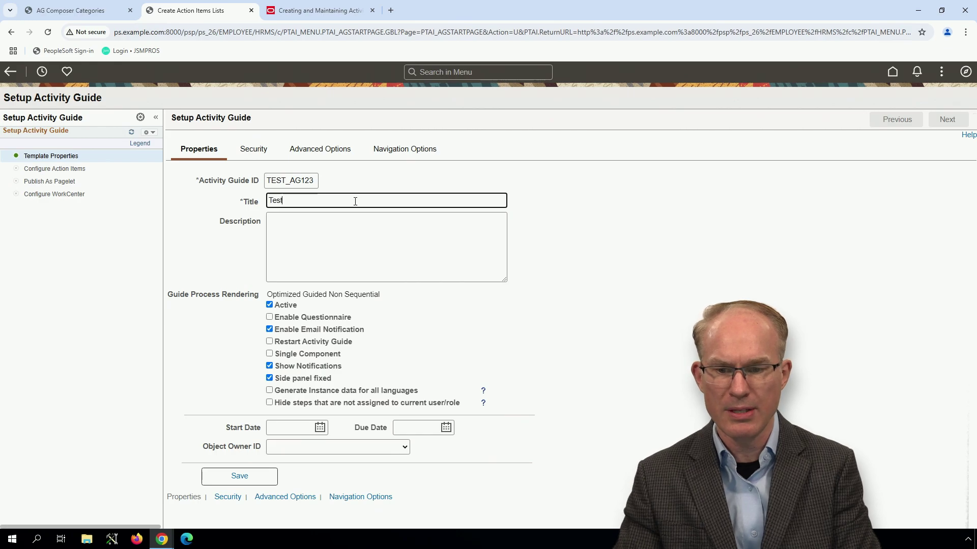
{"action": "key", "text": "BackSpace"}
{"action": "type", "text": "ivity Guide"}
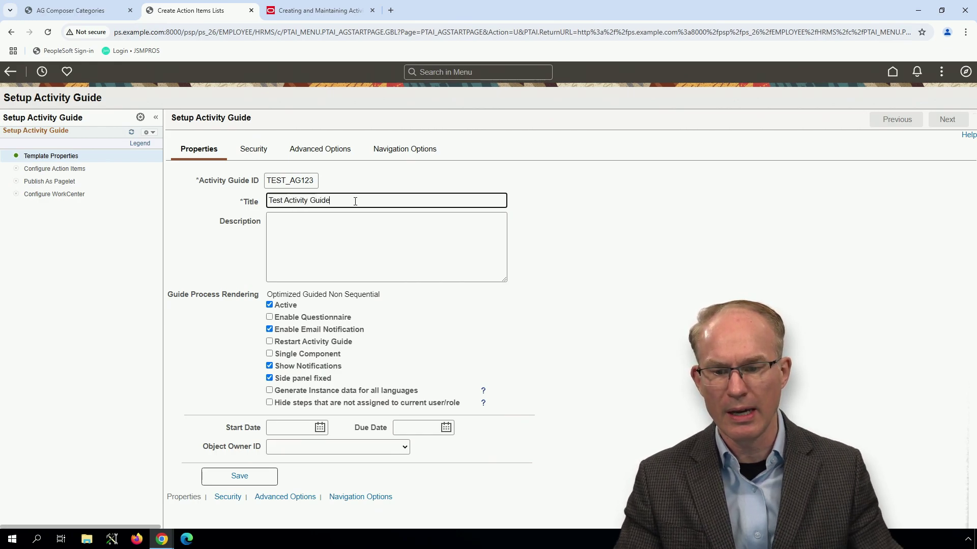
Add a security member row for the PeopleTools role, assign it a privilege set and save the template.
{"action": "left_click", "coordinate": [253, 148]}
{"action": "left_click", "coordinate": [581, 243]}
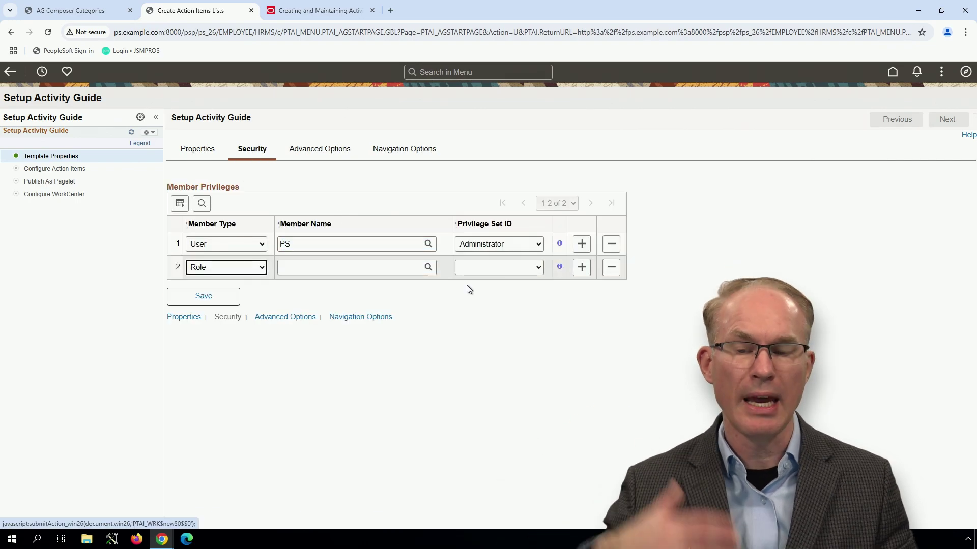
{"action": "left_click", "coordinate": [336, 266]}
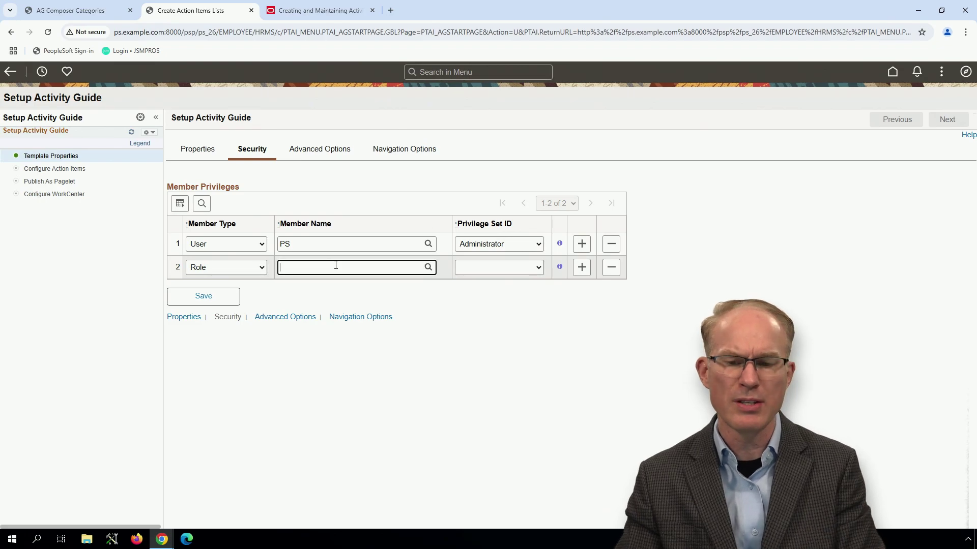
{"action": "type", "text": "PeopleTools"}
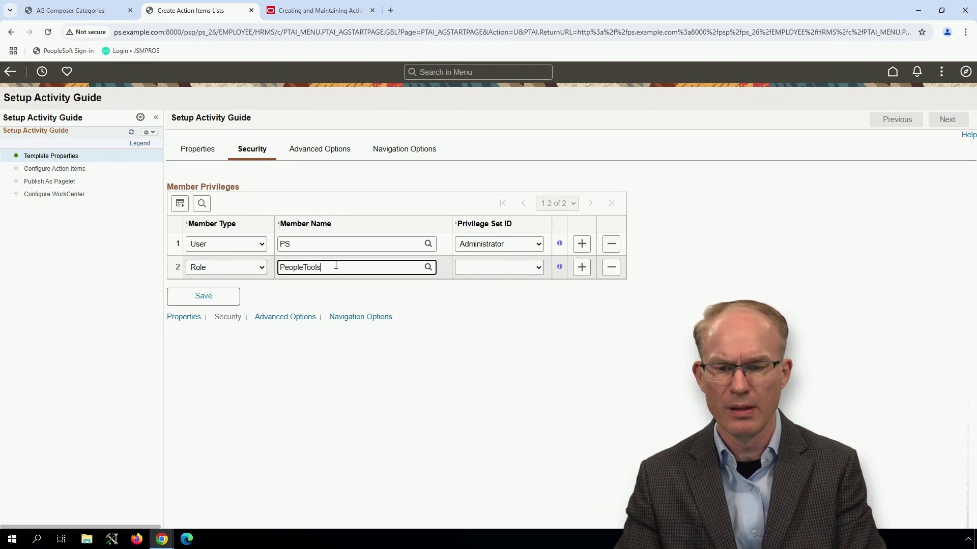
{"action": "key", "text": "Tab"}
{"action": "left_click", "coordinate": [495, 269]}
{"action": "left_click", "coordinate": [492, 308]}
{"action": "left_click", "coordinate": [210, 298]}
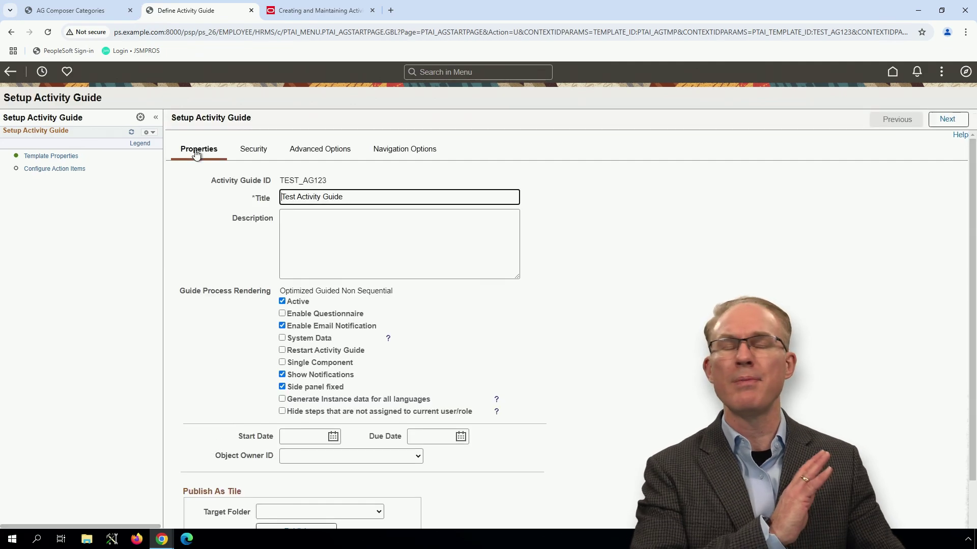
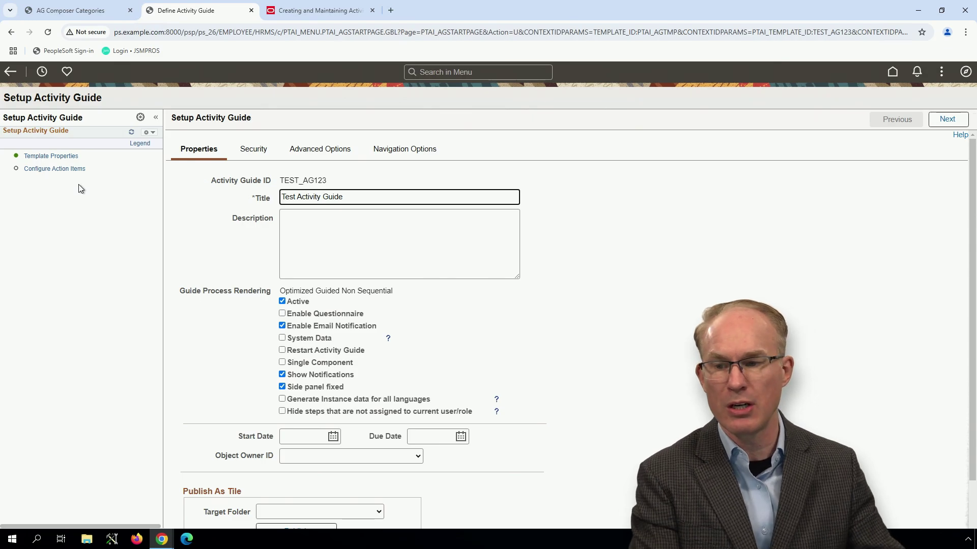
Add two action items with the IDs Item 1 and Item 2 to the Test Activity Guide.
{"action": "left_click", "coordinate": [80, 169]}
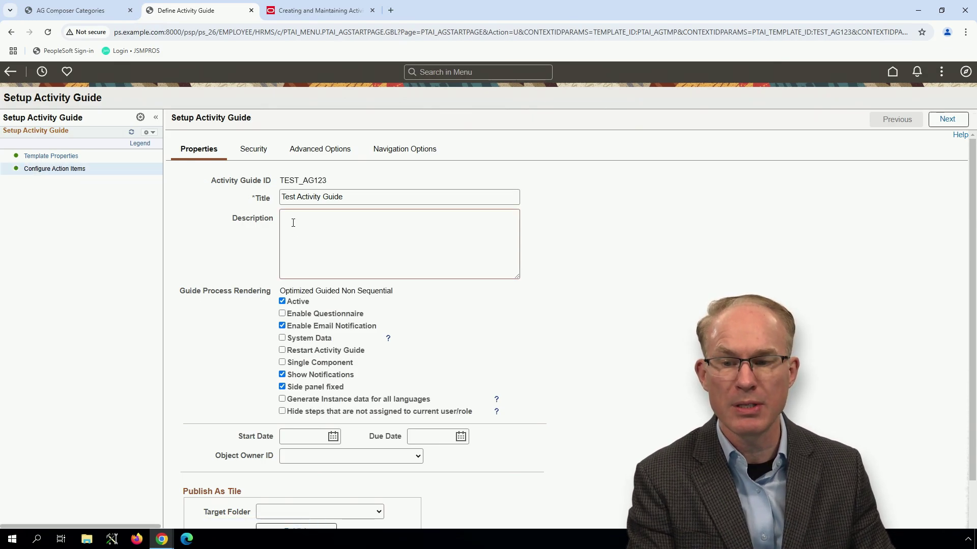
{"action": "left_click", "coordinate": [211, 223]}
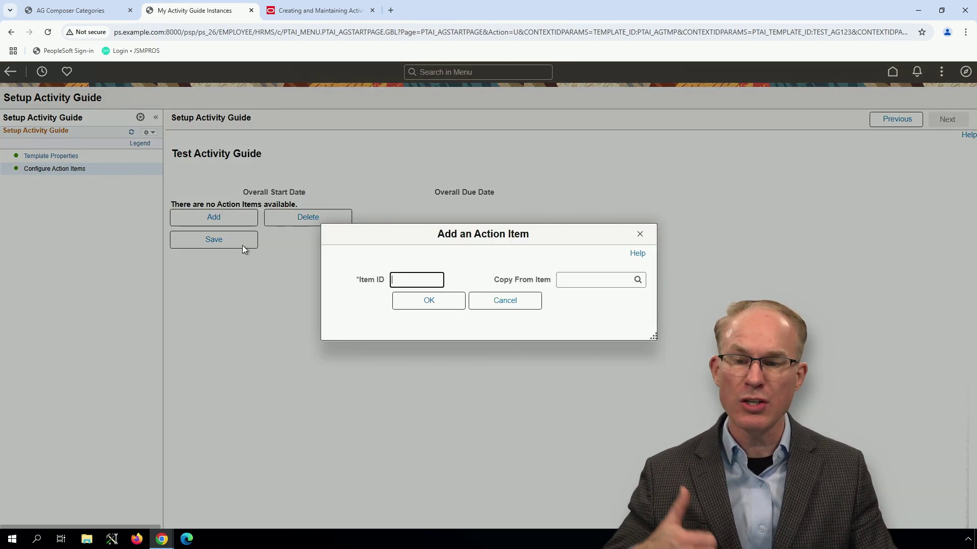
{"action": "type", "text": "Item 1"}
{"action": "left_click", "coordinate": [443, 300]}
{"action": "left_click", "coordinate": [219, 296]}
{"action": "type", "text": "Item 2"}
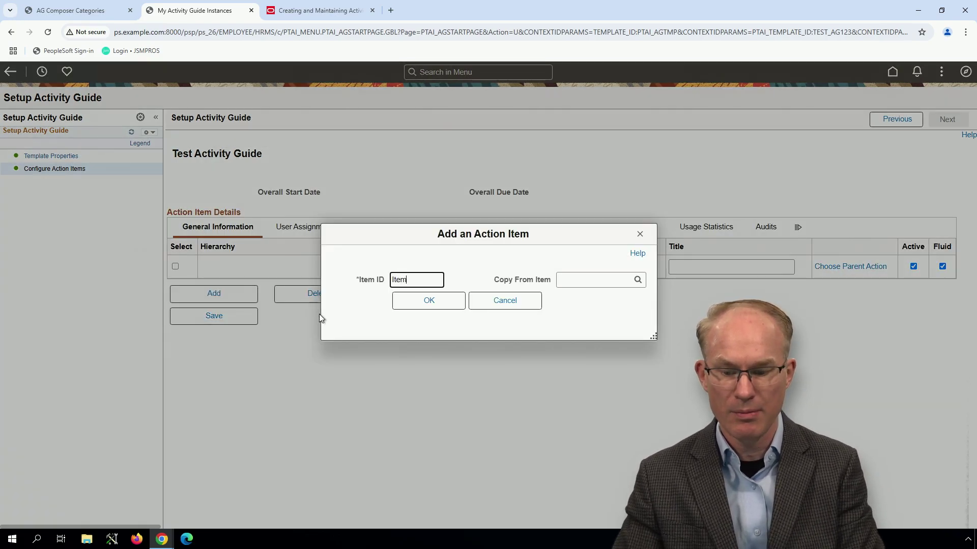
{"action": "left_click", "coordinate": [429, 301]}
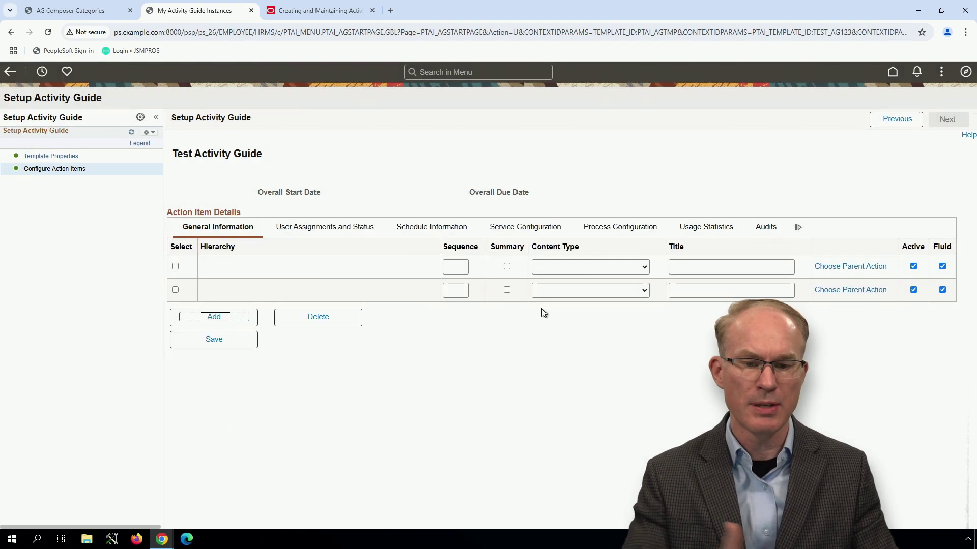
Set both action items' content type to PS Component and browse the content references for creating the first item's service.
{"action": "left_click", "coordinate": [595, 266]}
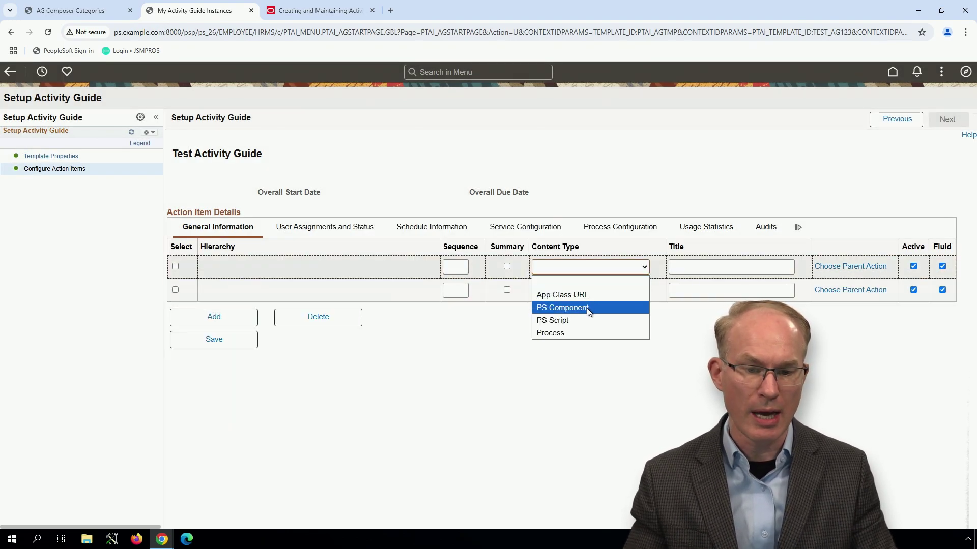
{"action": "left_click", "coordinate": [608, 307]}
{"action": "left_click", "coordinate": [614, 291]}
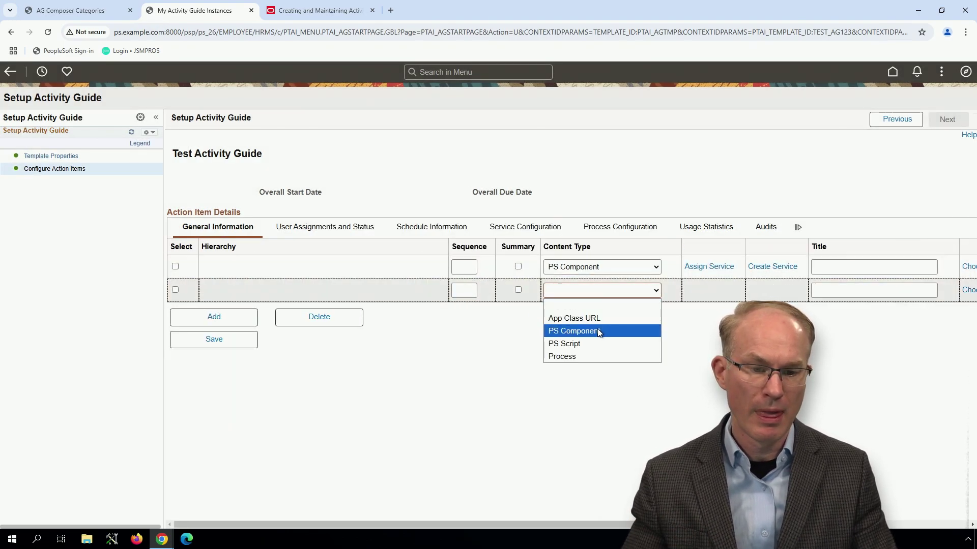
{"action": "left_click", "coordinate": [600, 331]}
{"action": "left_click", "coordinate": [769, 268]}
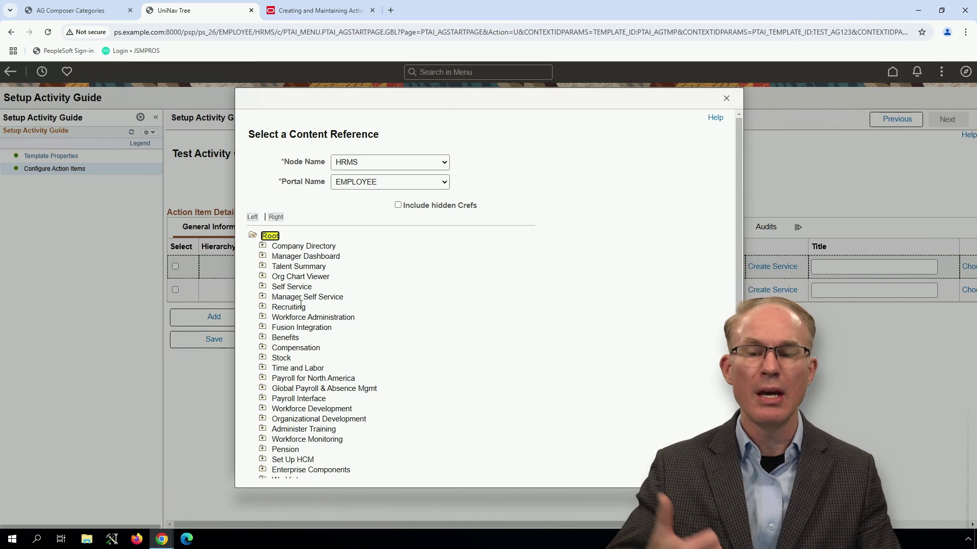
{"action": "scroll", "coordinate": [370, 284], "scroll_direction": "down", "scroll_amount": 4}
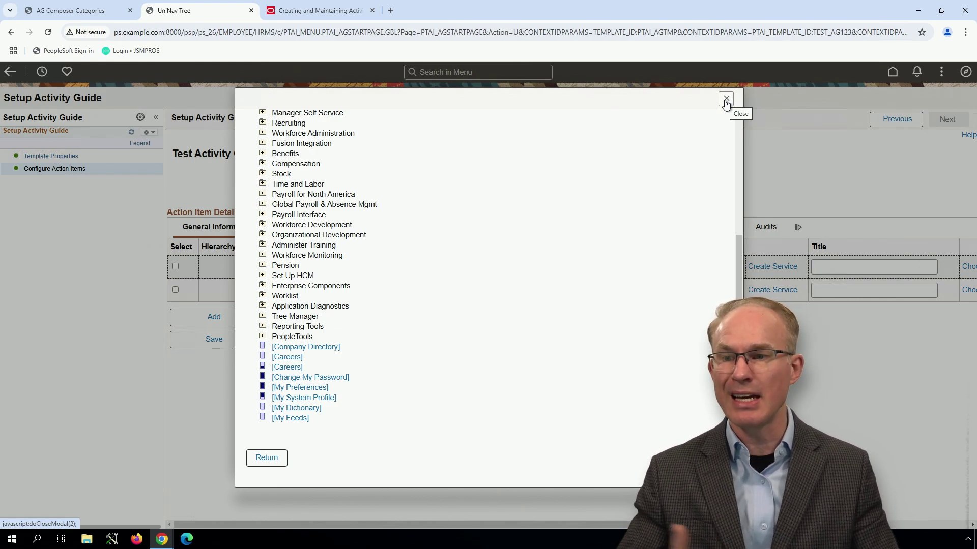
Switch to the AG Composer category and add a new step with the service type PS Component.
{"action": "key", "text": "ctrl+Page_Up"}
{"action": "scroll", "coordinate": [328, 403], "scroll_direction": "down", "scroll_amount": 3}
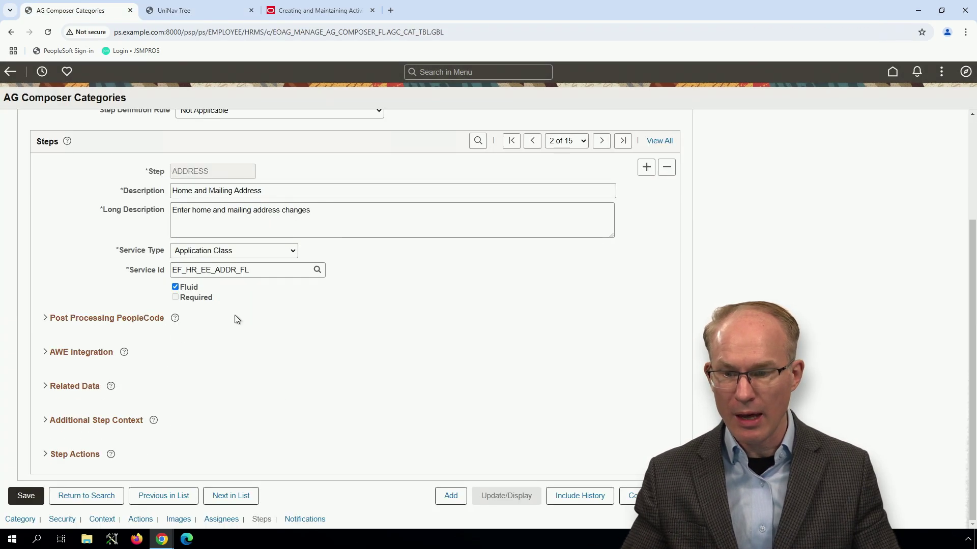
{"action": "left_click", "coordinate": [647, 167]}
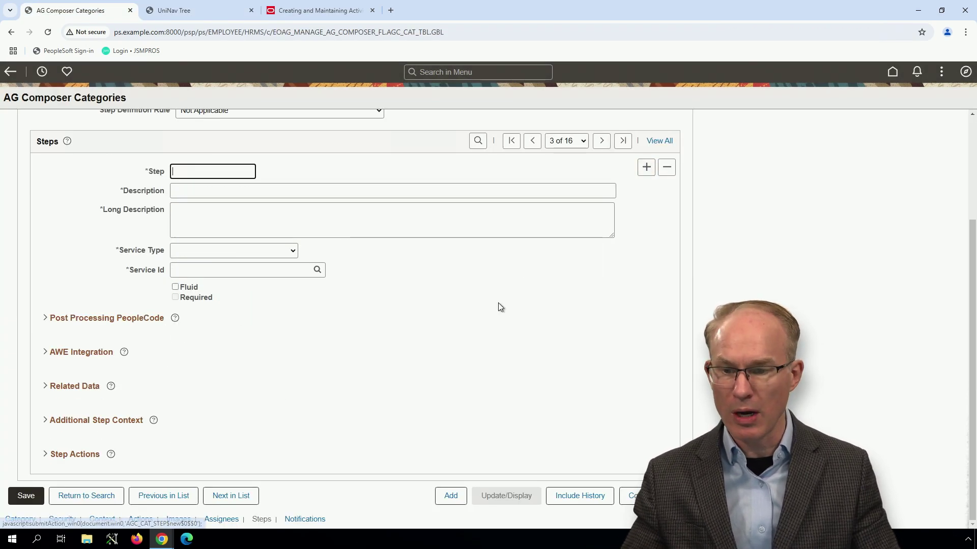
{"action": "left_click", "coordinate": [274, 250]}
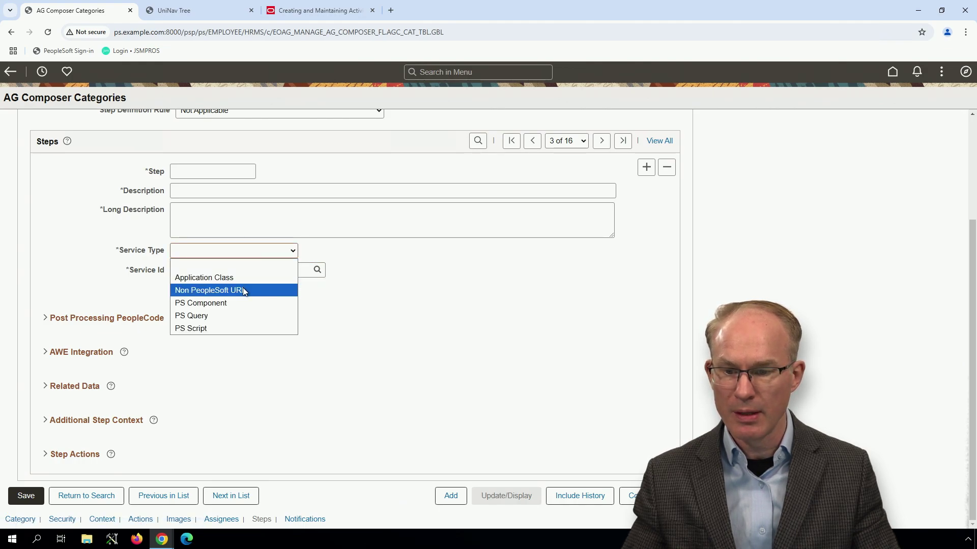
{"action": "left_click", "coordinate": [235, 302]}
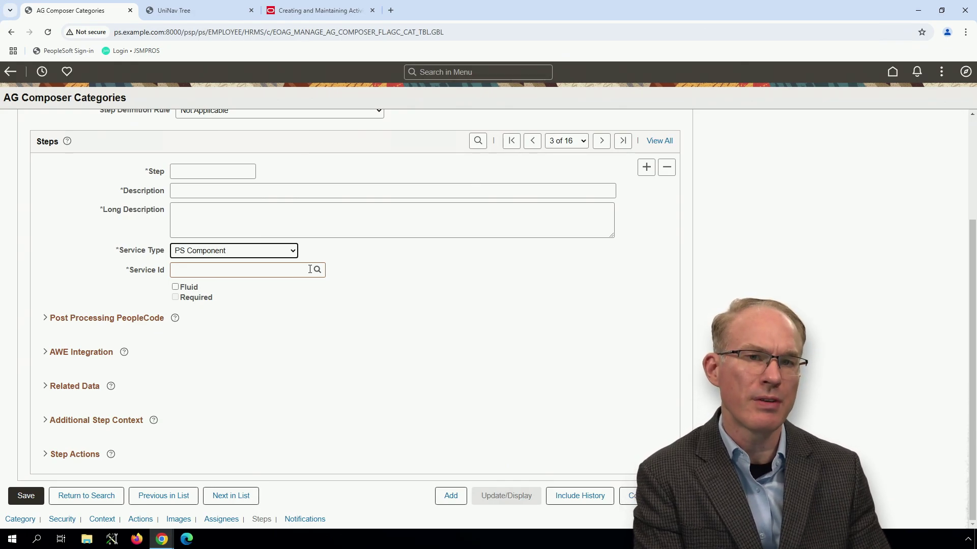
Review the action item's content reference tree, close it without a selection and go back to the AG Composer category step.
{"action": "left_click", "coordinate": [199, 12]}
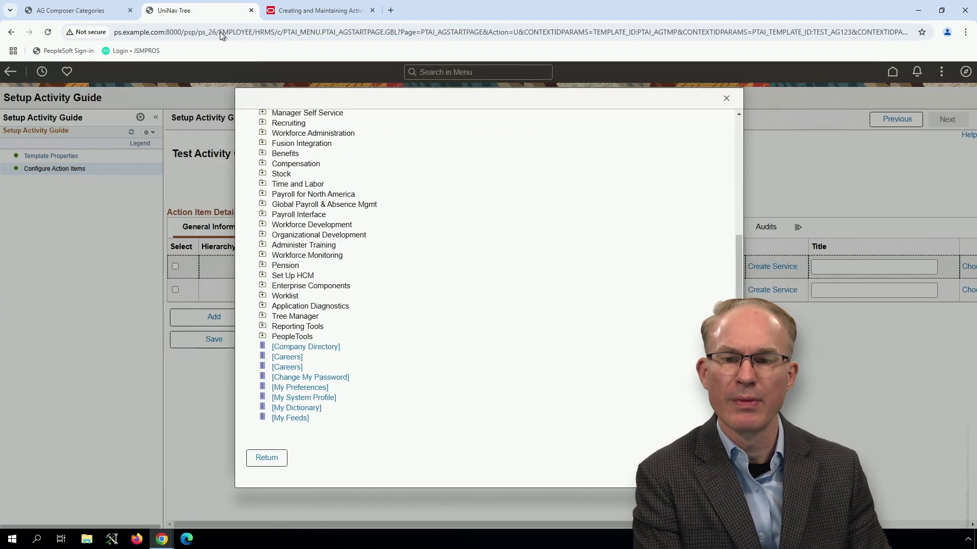
{"action": "scroll", "coordinate": [394, 366], "scroll_direction": "up", "scroll_amount": 4}
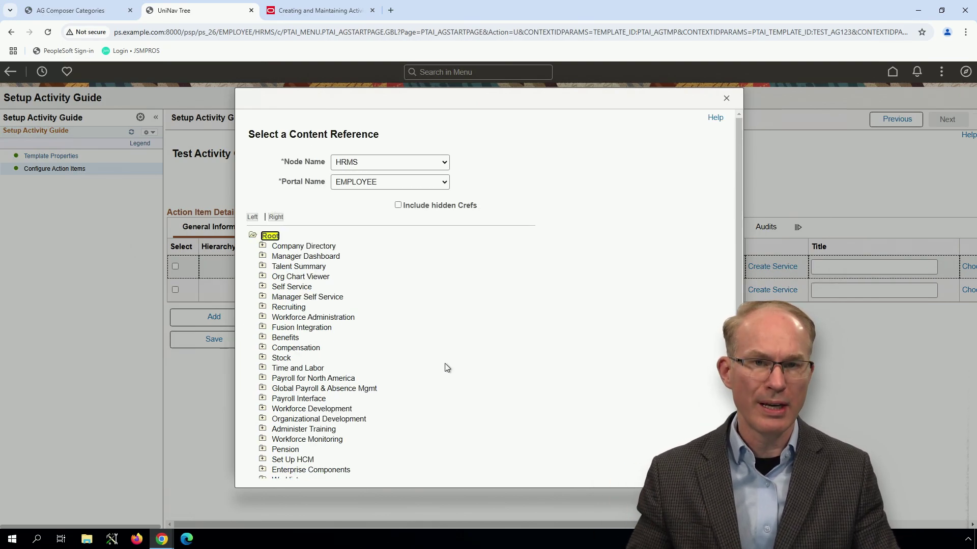
{"action": "scroll", "coordinate": [446, 366], "scroll_direction": "down", "scroll_amount": 4}
{"action": "left_click", "coordinate": [263, 457]}
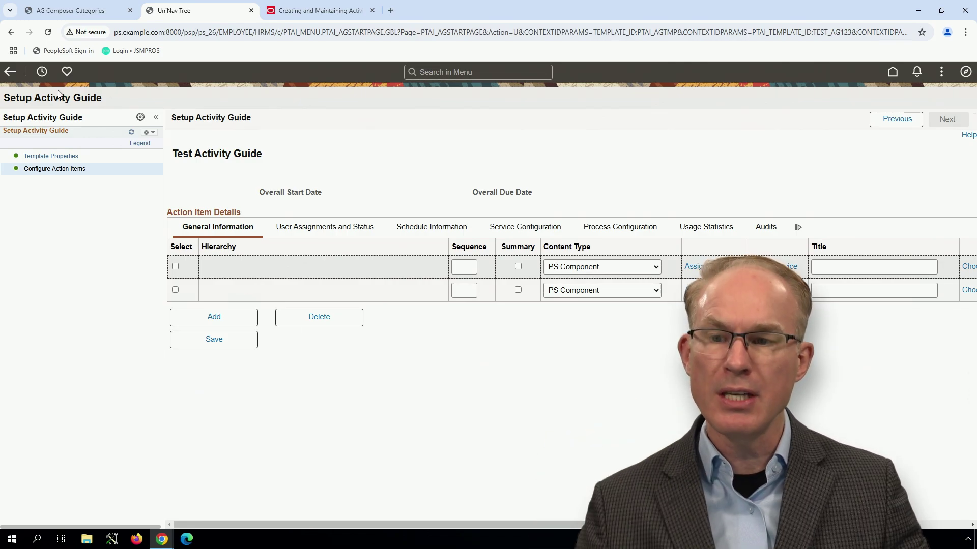
{"action": "left_click", "coordinate": [76, 10]}
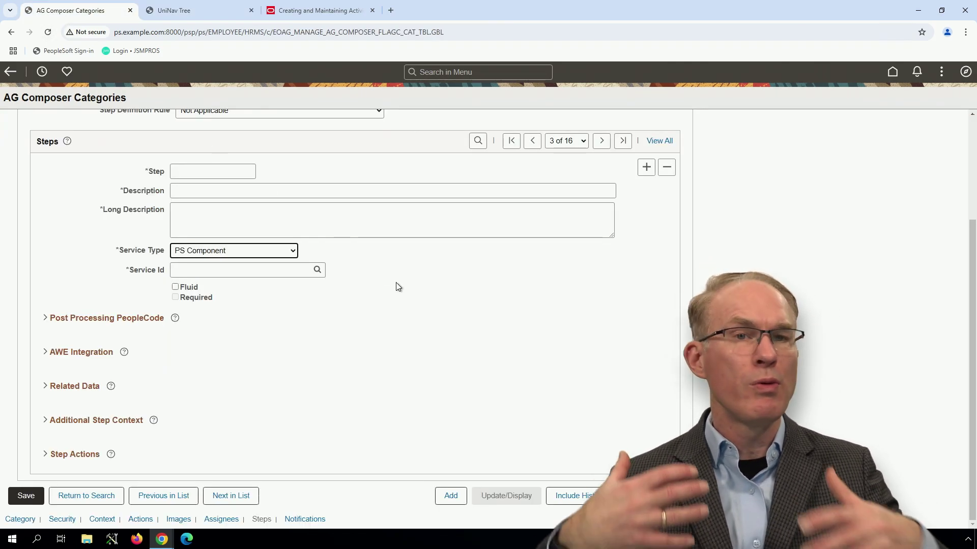